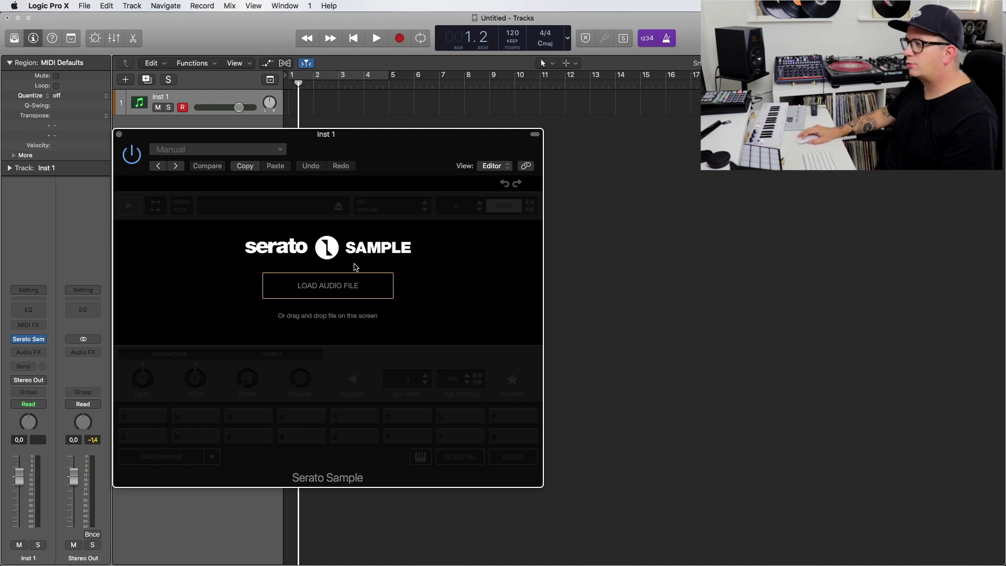
Load the Pete 01 file from the desktop into Serato Sample and return playback to the start.
key("F11")
left_click_drag(760, 64, 272, 282)
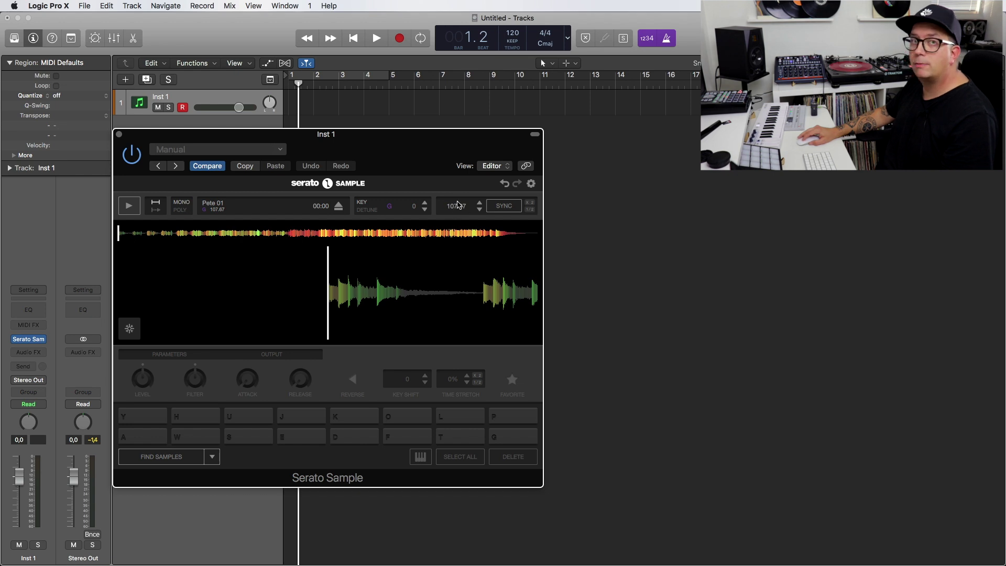
left_click(174, 233)
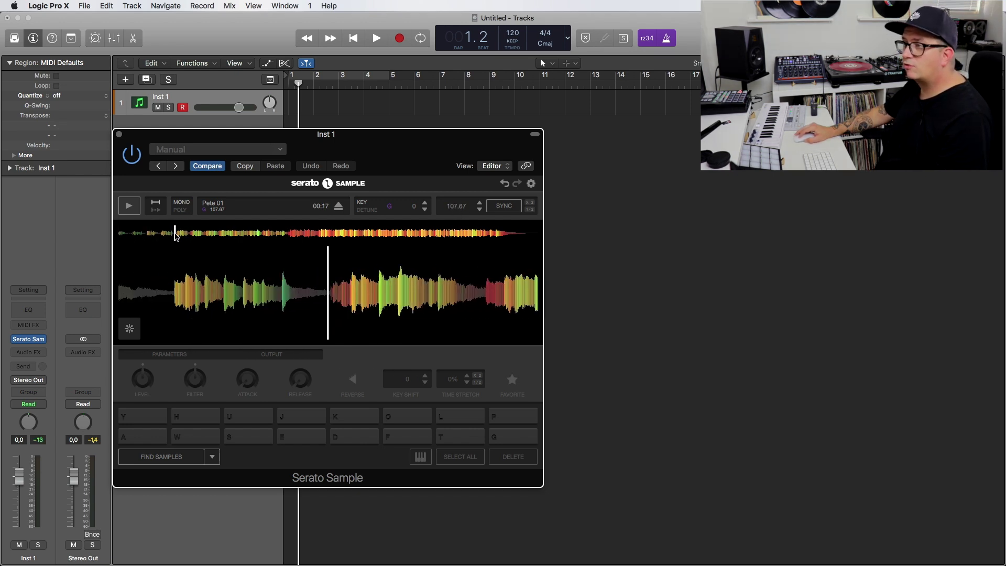
left_click_drag(174, 233, 105, 234)
left_click_drag(251, 279, 252, 279)
Zoom the detailed waveform in two levels and reposition the Serato Sample window.
left_click(129, 257)
left_click(128, 257)
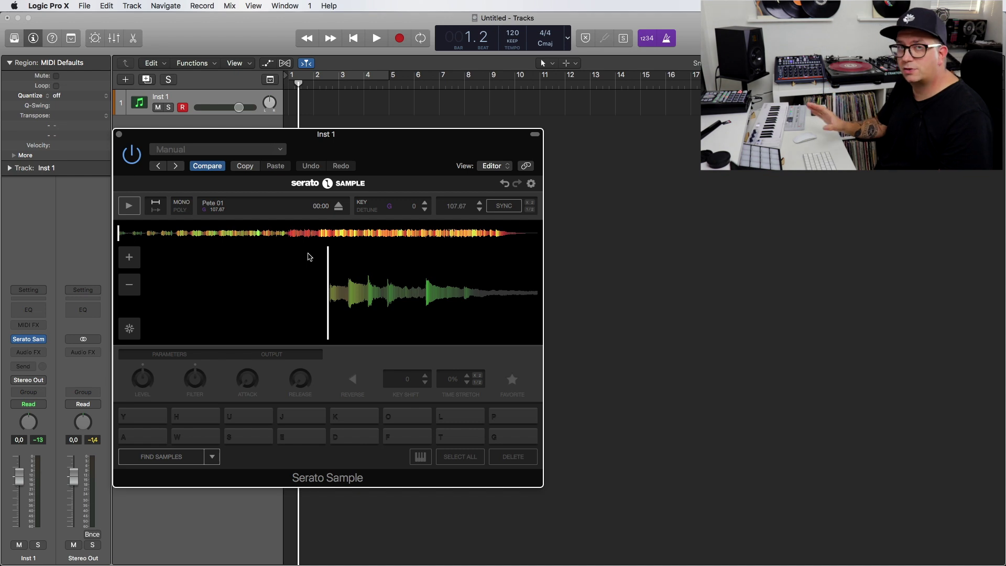
left_click_drag(385, 146, 398, 133)
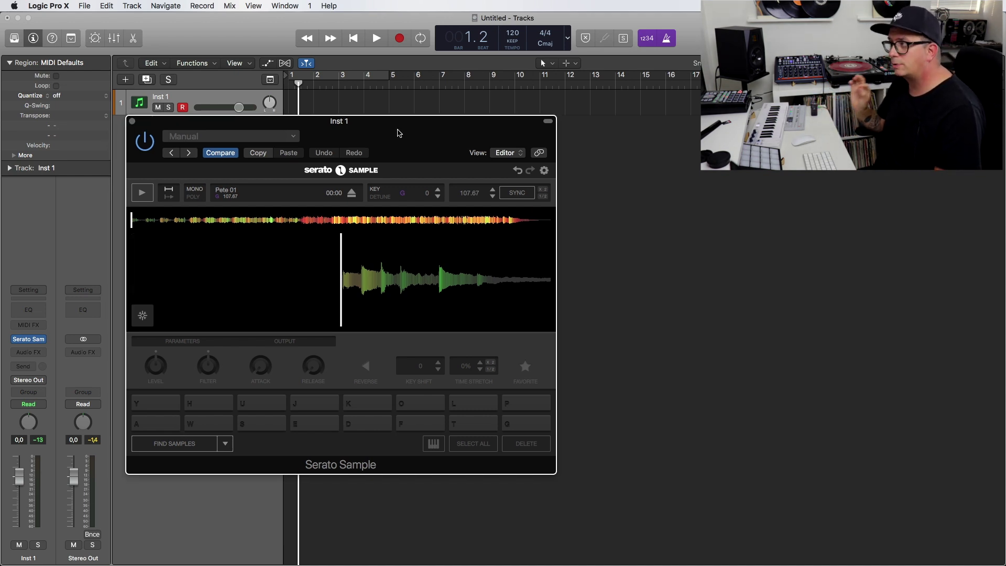
Return the playhead to bar 1, toggle Inst 1's solo, and bring up Musical Typing with Cmd+K.
key("Return")
key("s")
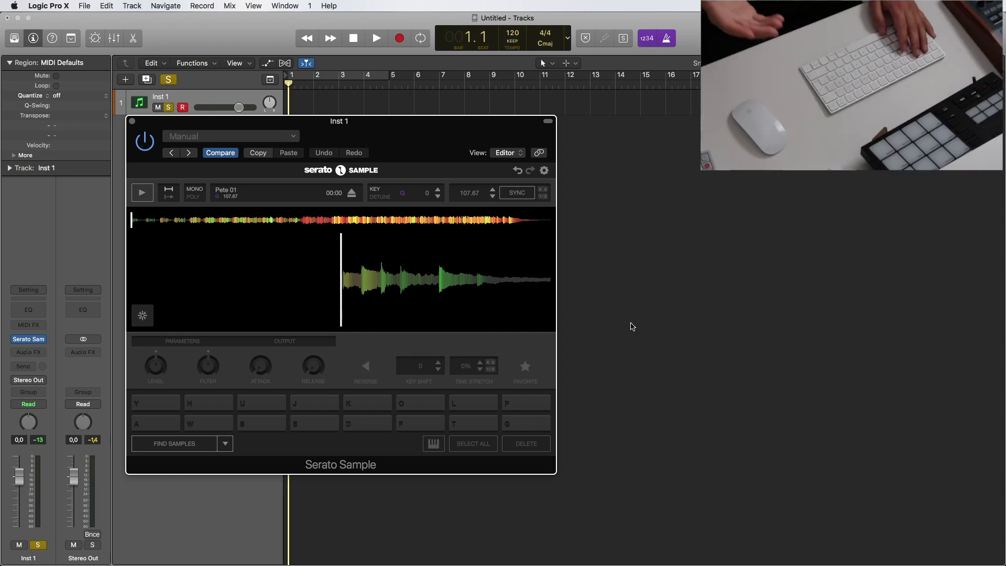
key("s")
key("super+k")
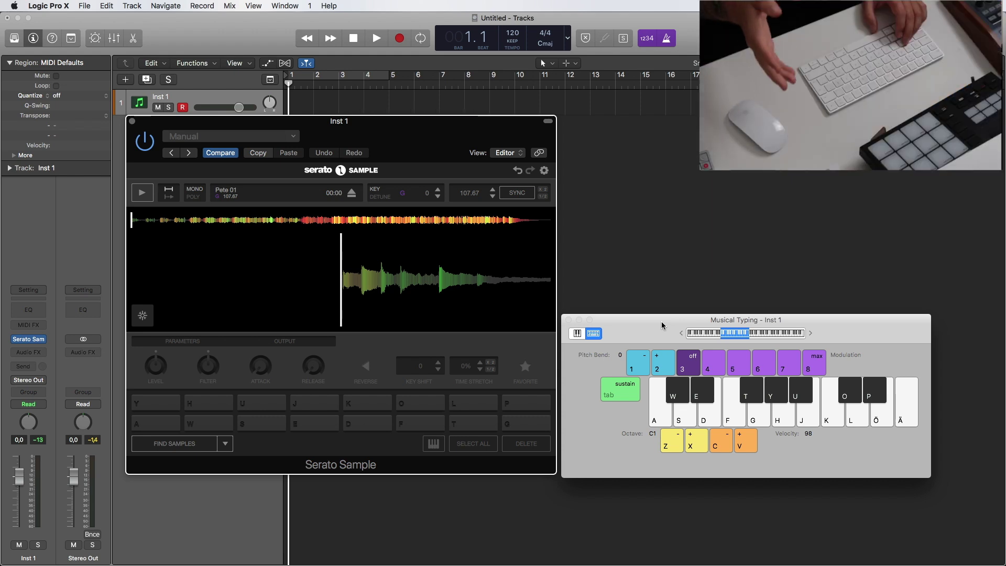
Set the first cue point on pad A partway into Pete 01 and play it back.
key("a")
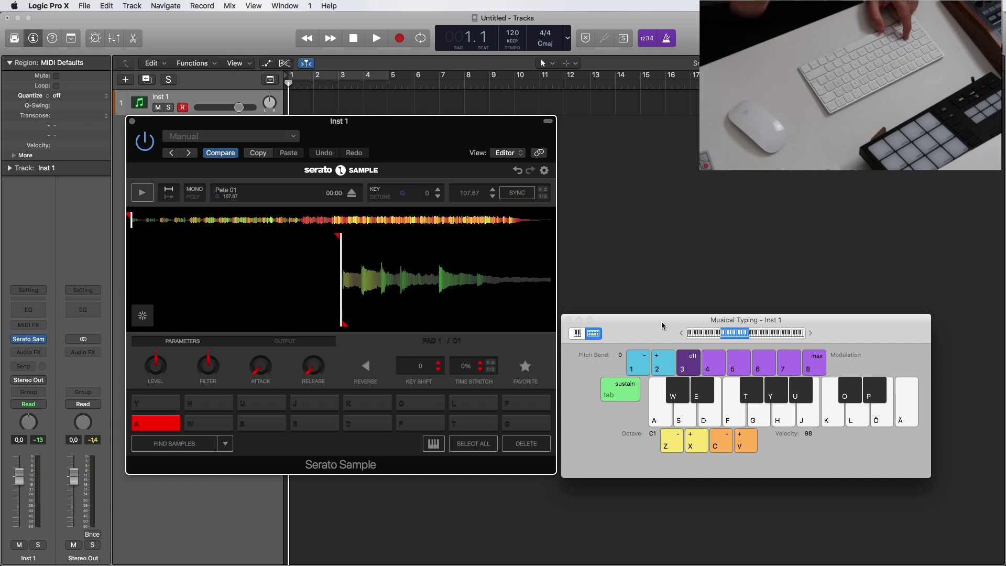
key("a")
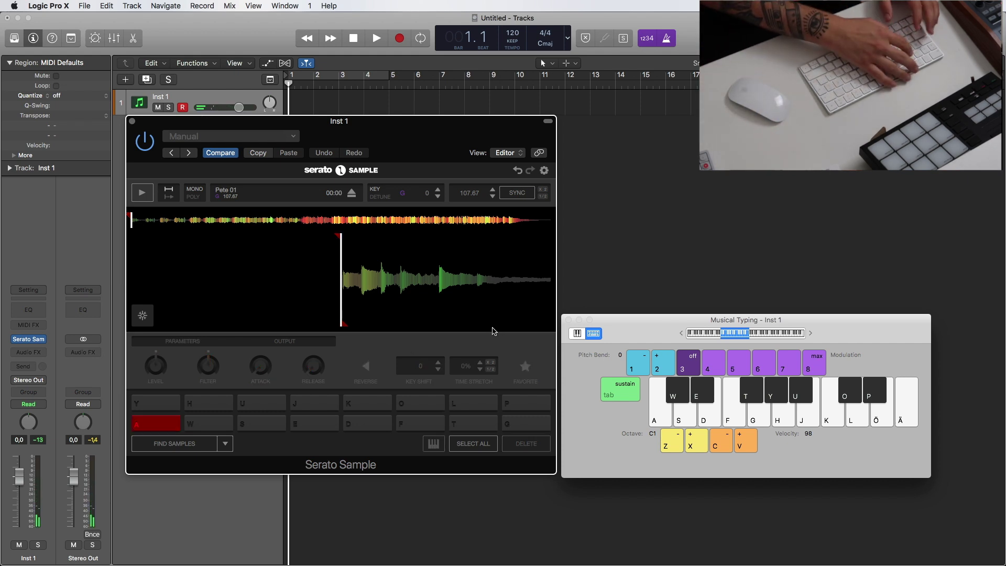
Drop cue points at the hits on pads W, S, E, D, F, G, Y, H, U, J, K and L.
key("a")
key("w")
key("s")
key("e")
key("d")
key("f")
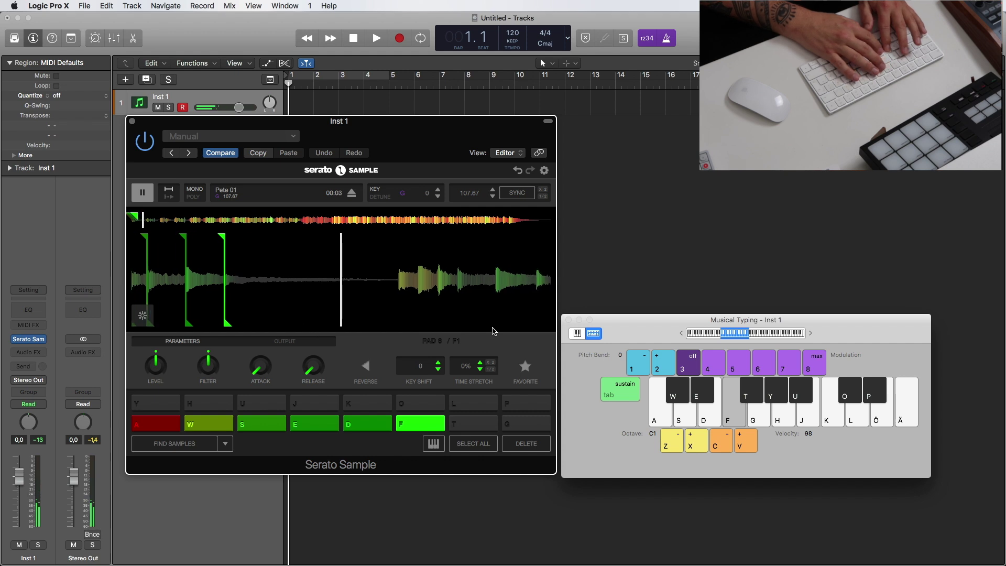
key("g")
key("y")
key("h")
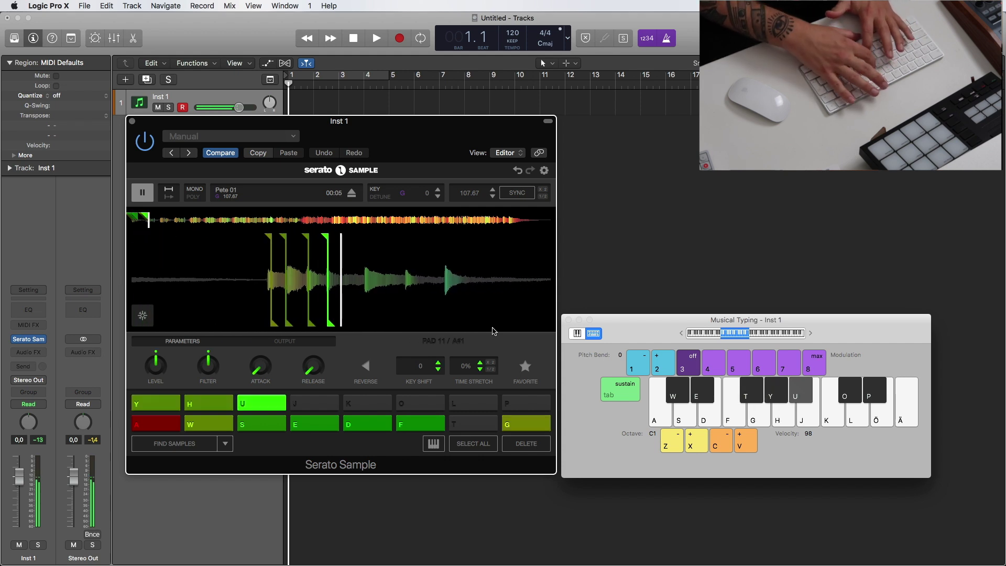
key("u")
key("j")
key("k")
key("l")
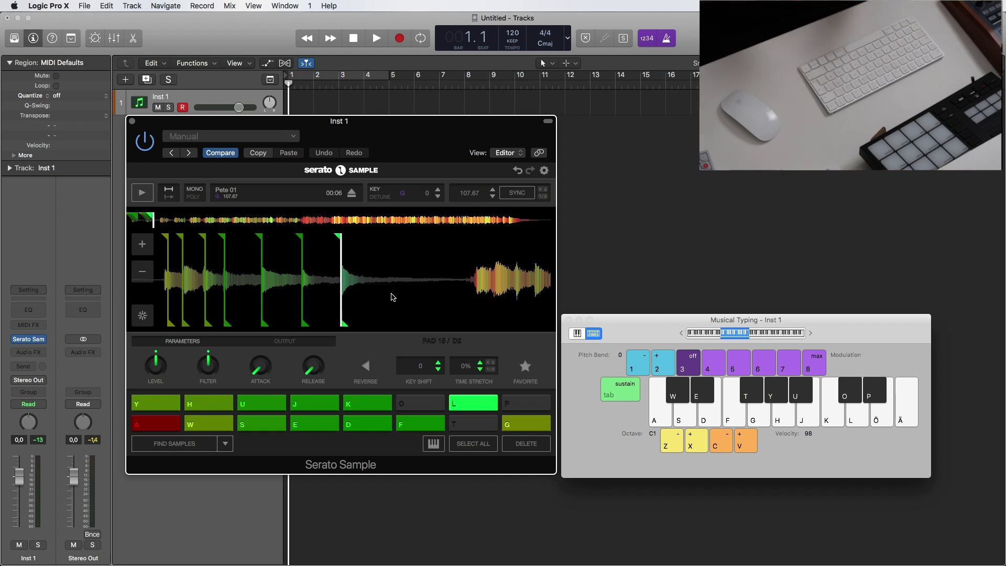
Audition the new slices on pads A, L and K.
key("a")
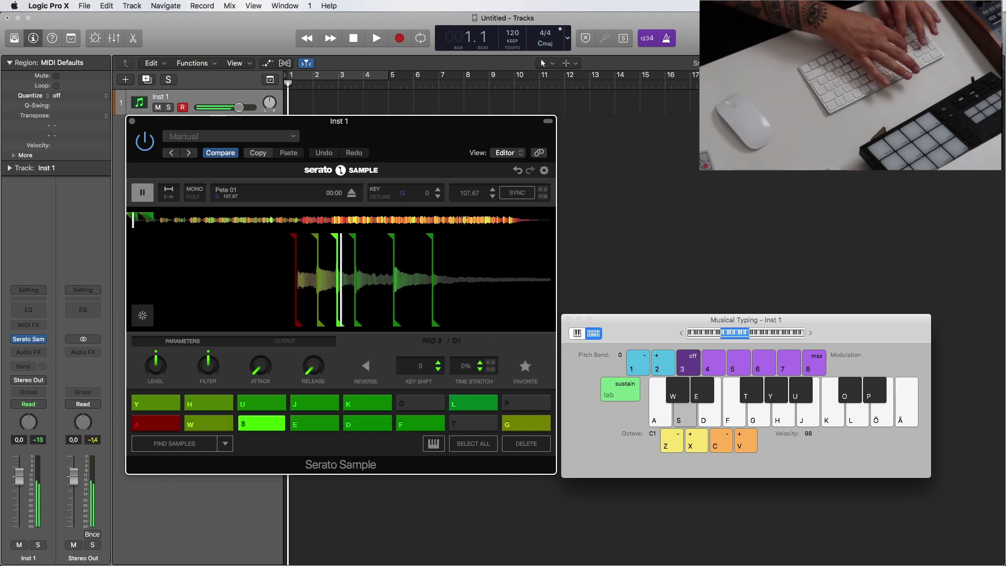
key("l")
key("k")
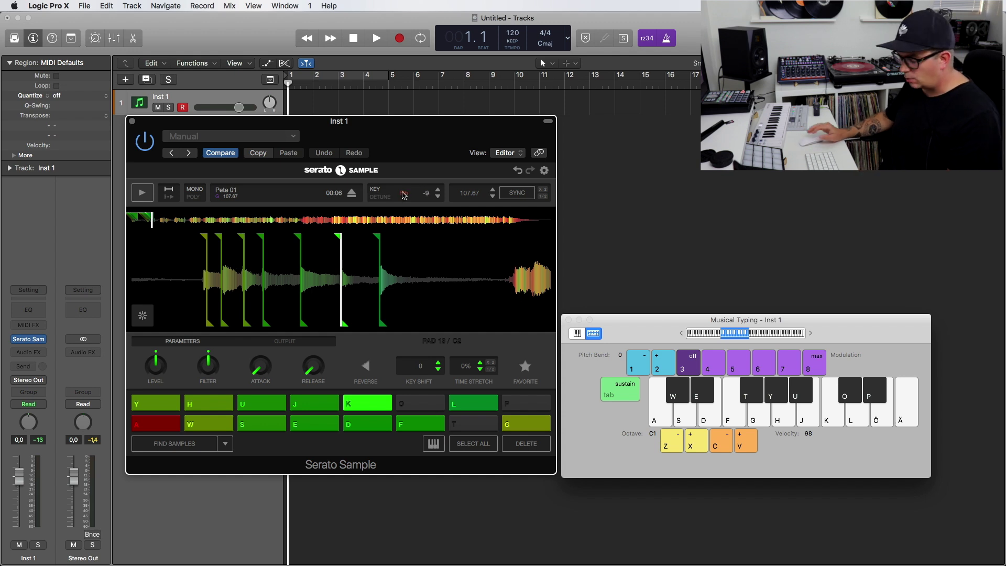
Play a pattern on pads A, W, S, E, D and L with the sample in key A at 90 BPM.
key("a")
key("w")
key("s")
key("e")
key("d")
key("e")
key("s")
key("e")
key("d")
key("e")
key("s")
key("l")
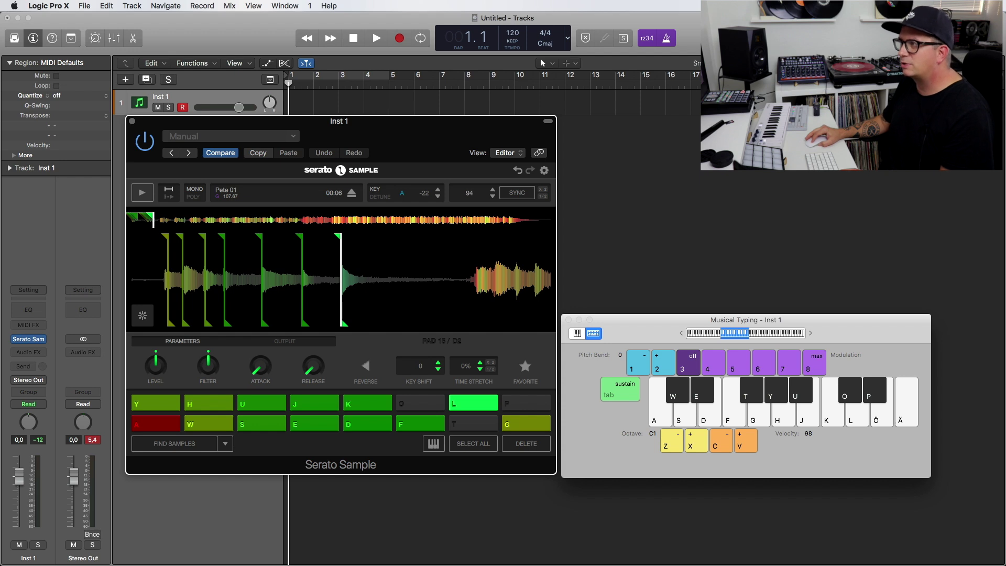
Replay the pattern on pads A, W, S, E, D and F, then adjust a control in Serato Sample.
key("a")
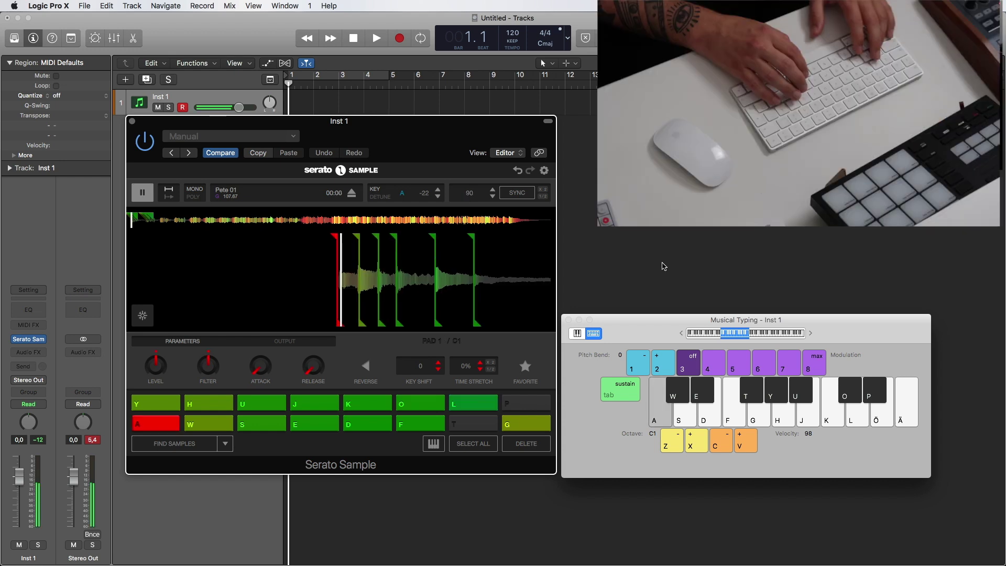
key("w")
key("s")
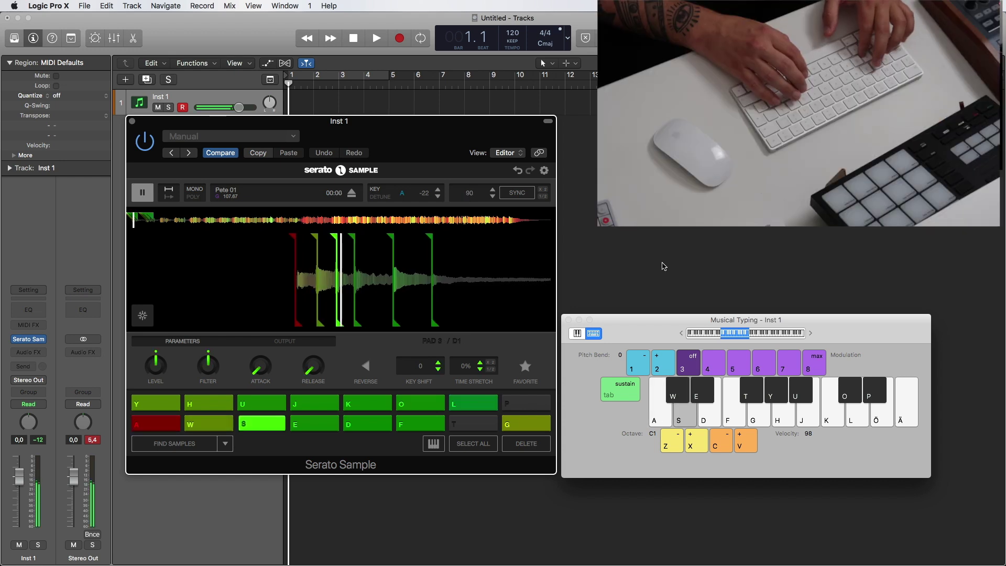
key("e")
key("d")
key("e")
key("s")
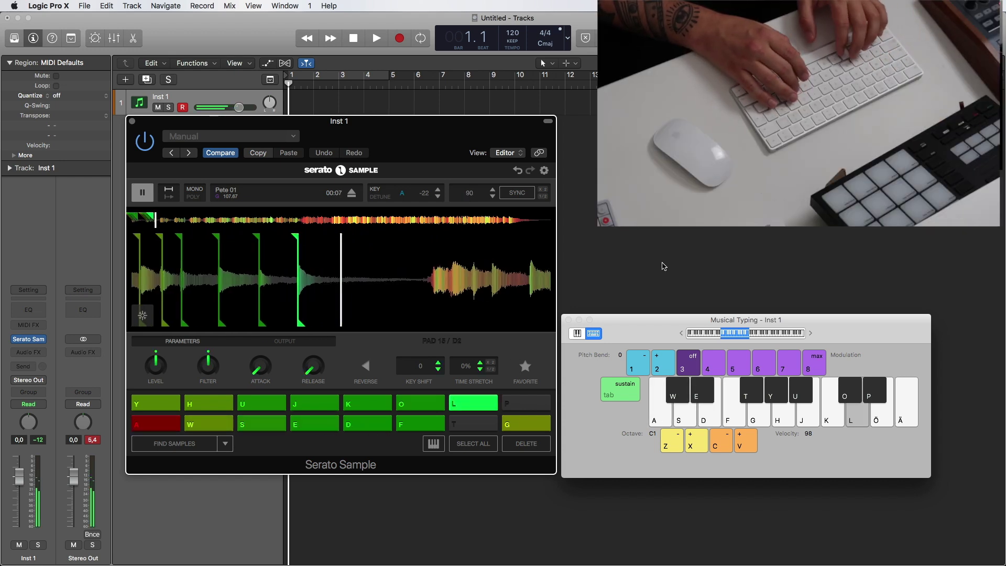
key("f")
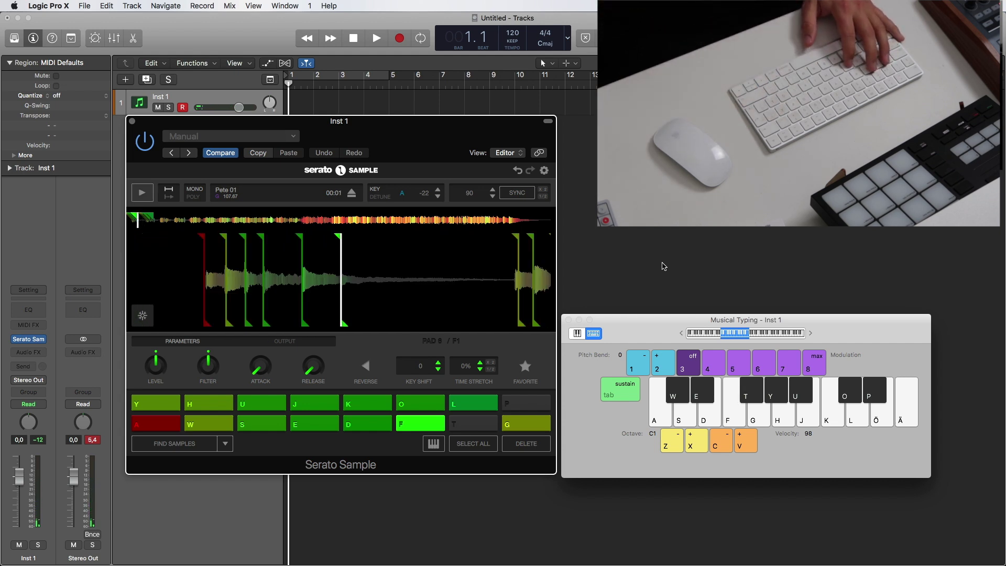
left_click_drag(385, 129, 382, 128)
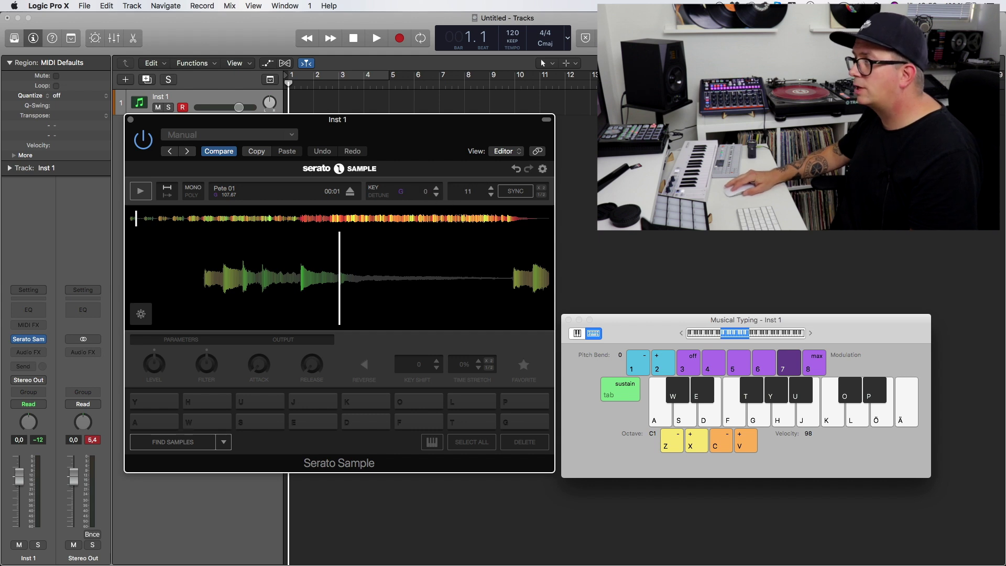
Drag the tempo back to 107 BPM and auto-fill all 16 pads using Find Samples.
left_click_drag(468, 192, 467, 183)
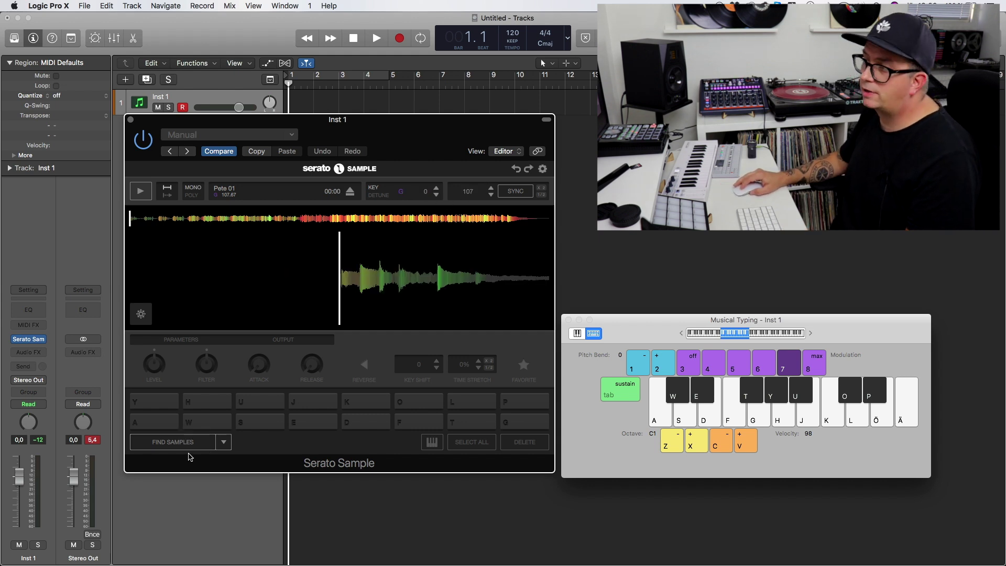
left_click(223, 443)
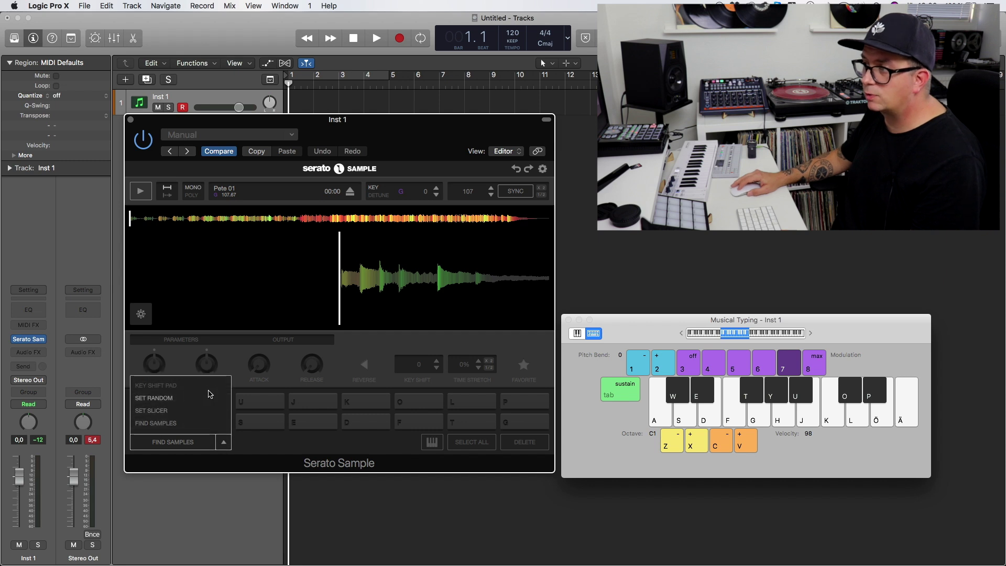
left_click(180, 442)
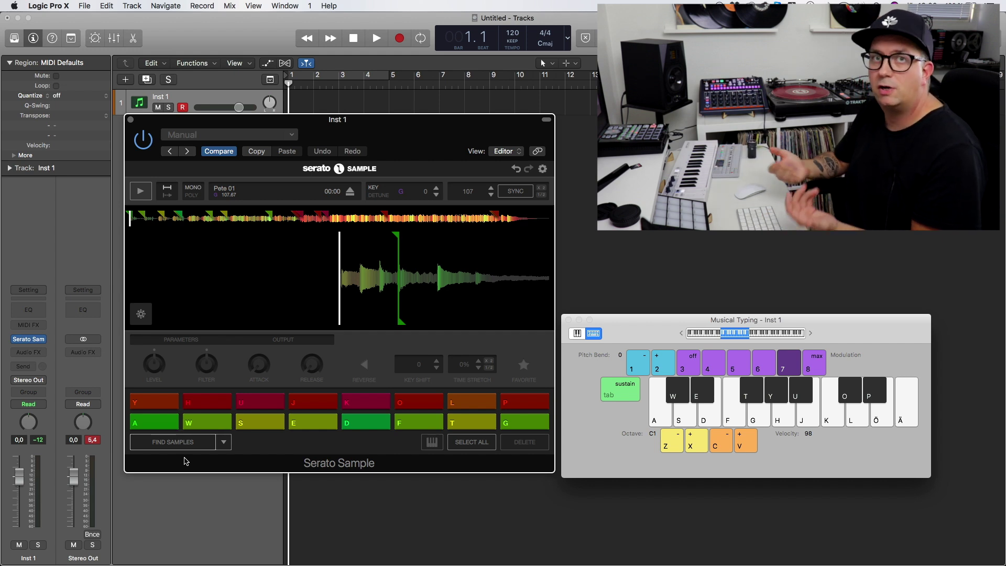
Audition pads S, D and F repeatedly to pick the slices worth keeping.
key("f")
key("d")
key("s")
key("f")
key("d")
key("d")
key("s")
key("d")
key("f")
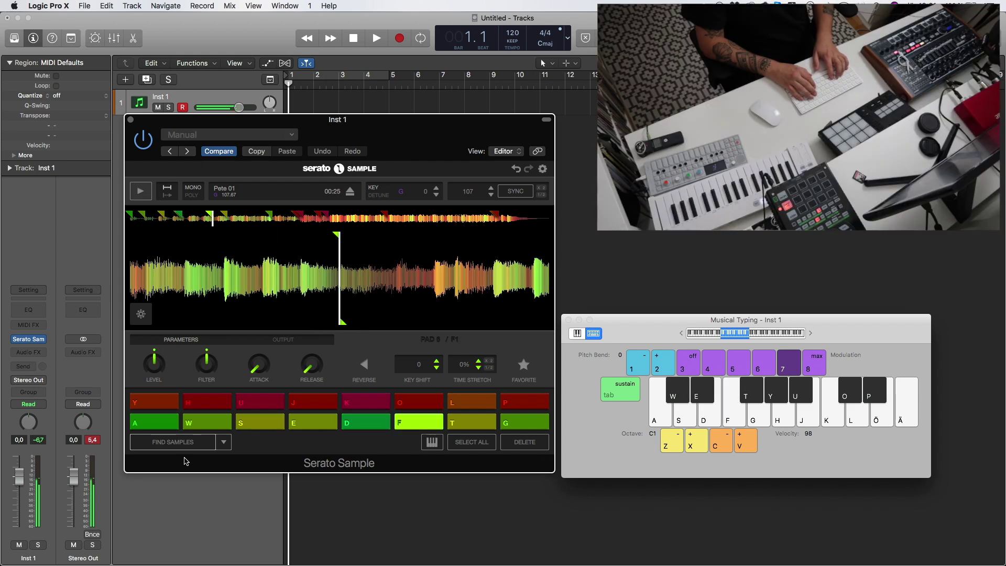
key("f")
key("d")
key("s")
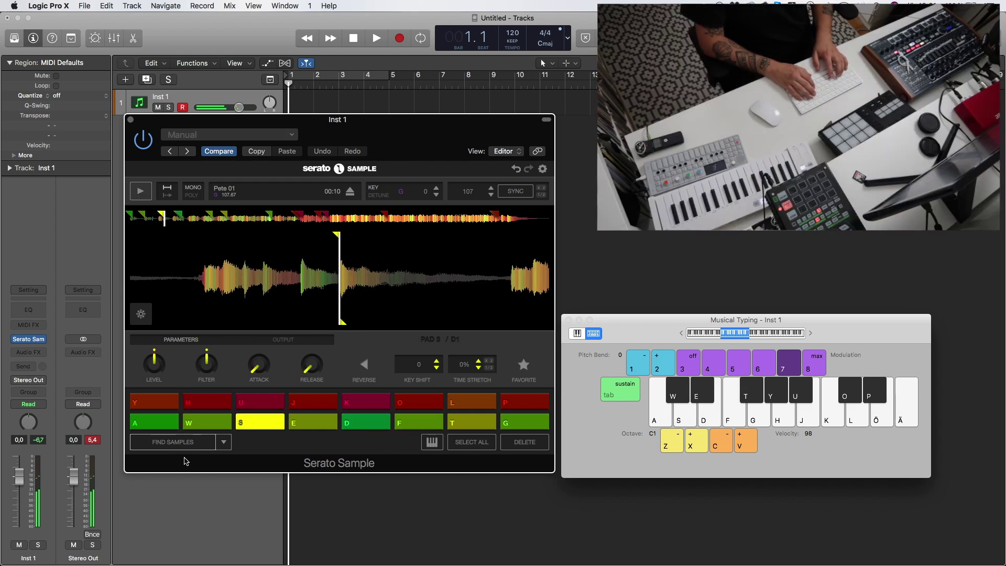
key("f")
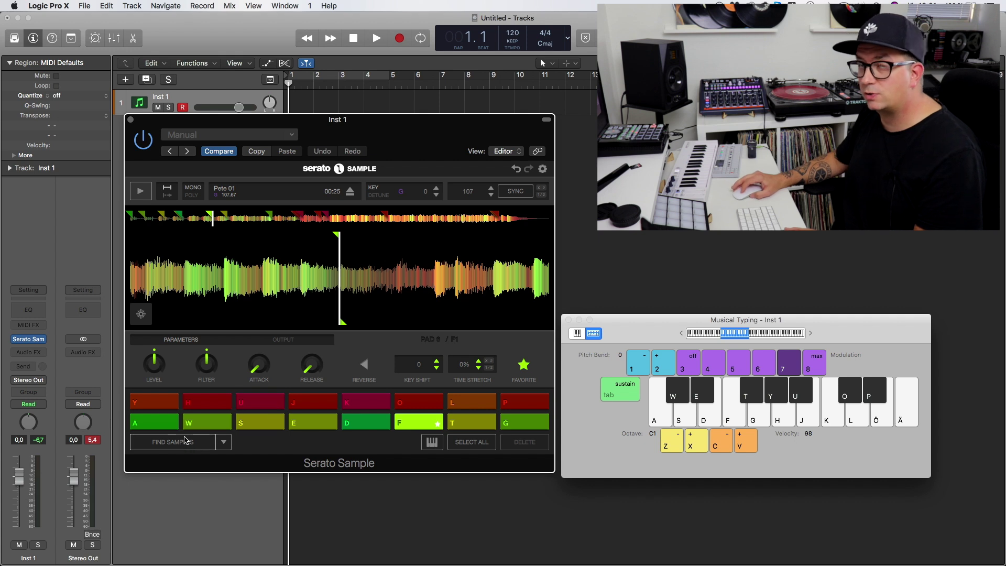
Play pads F, D, S and J again to confirm the favourites.
key("f")
key("d")
key("s")
key("d")
key("s")
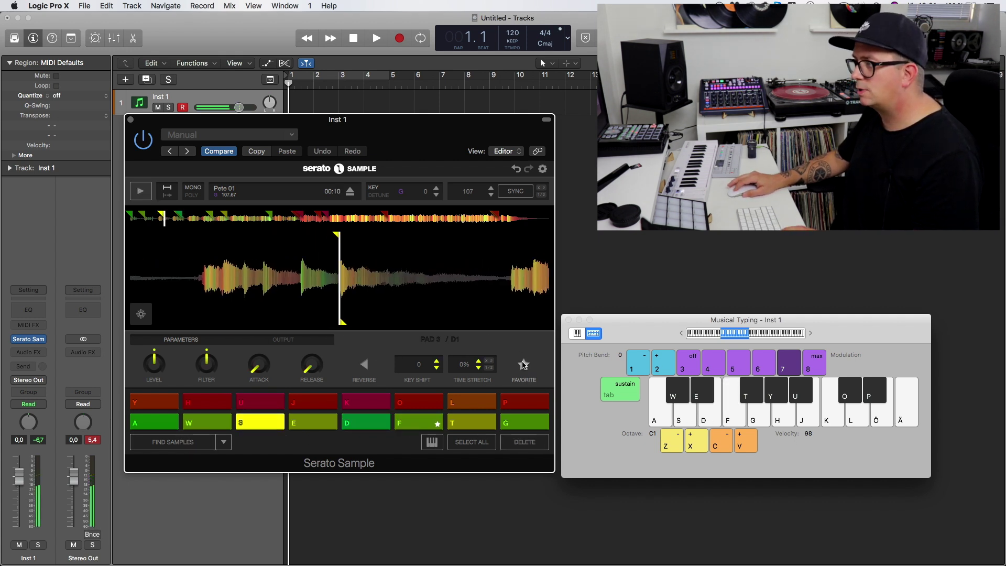
key("d")
key("d")
key("j")
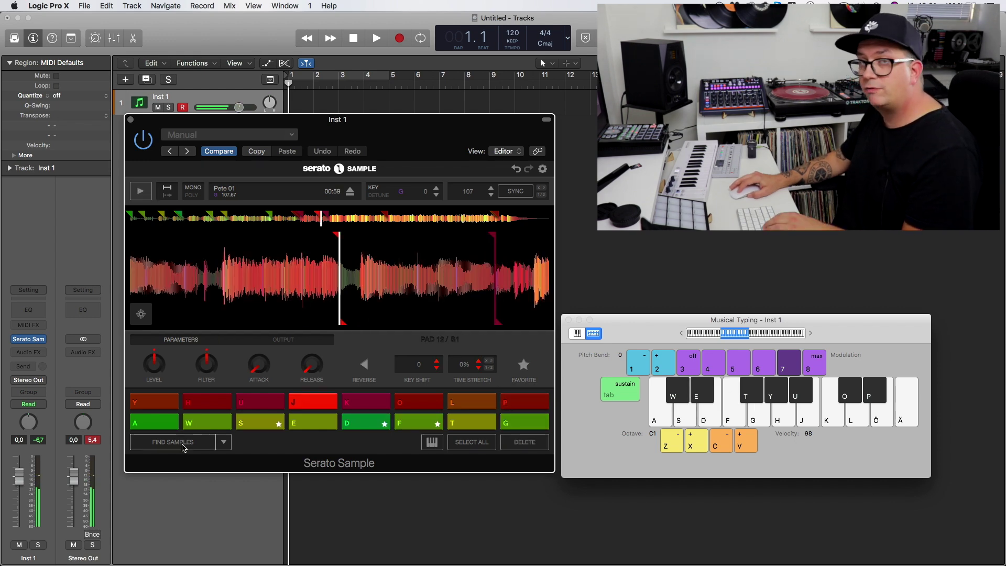
Re-roll the non-favourite pads with Find Samples and play pads S and A.
left_click(183, 447)
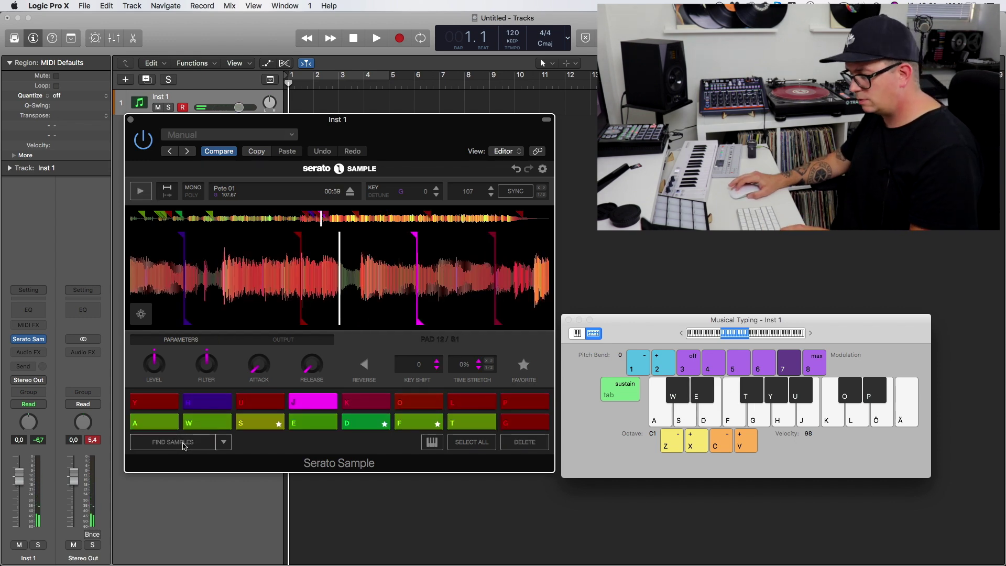
key("s")
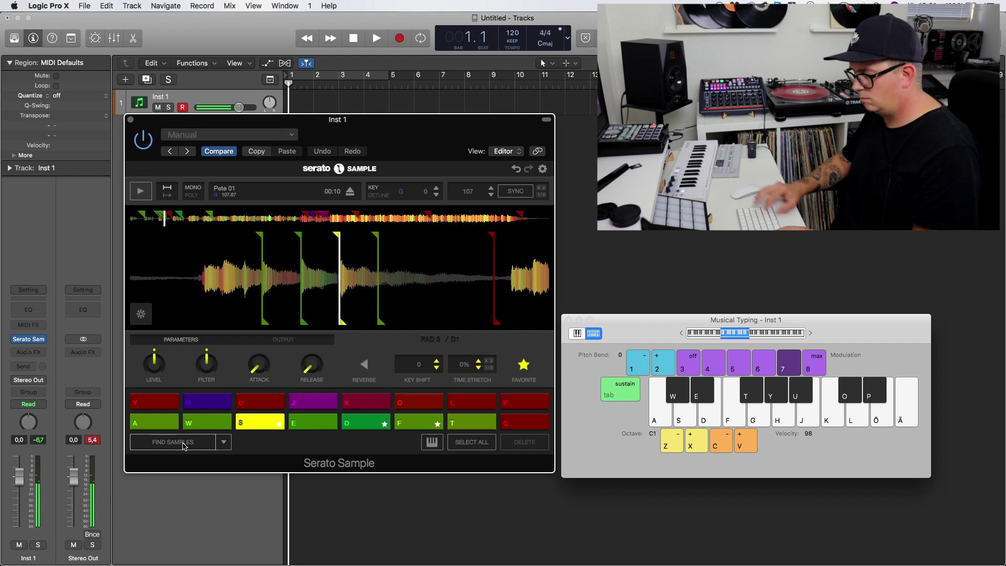
key("a")
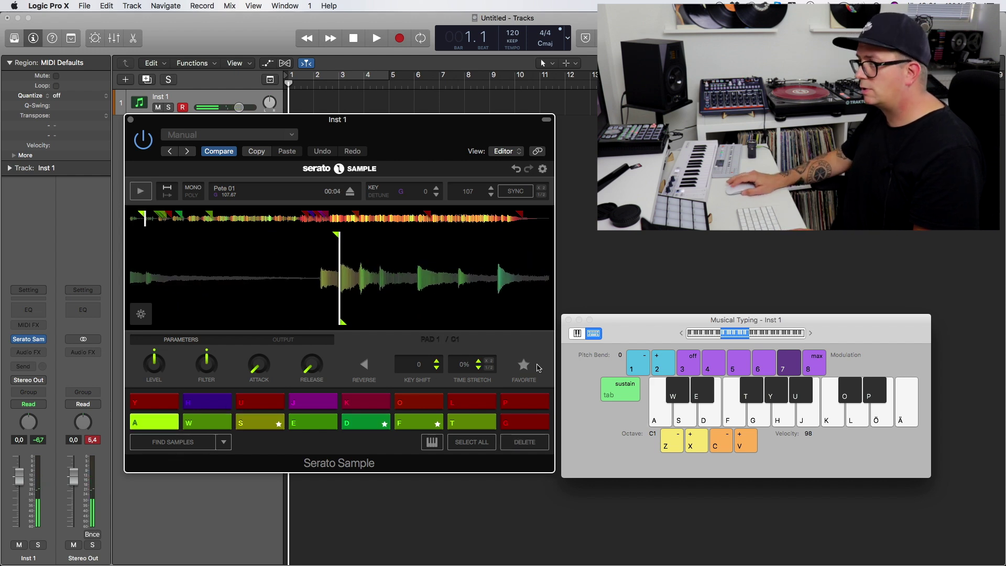
Re-chop the unstarred pads with FIND SAMPLES and audition each new slice on pads A through L.
key("e")
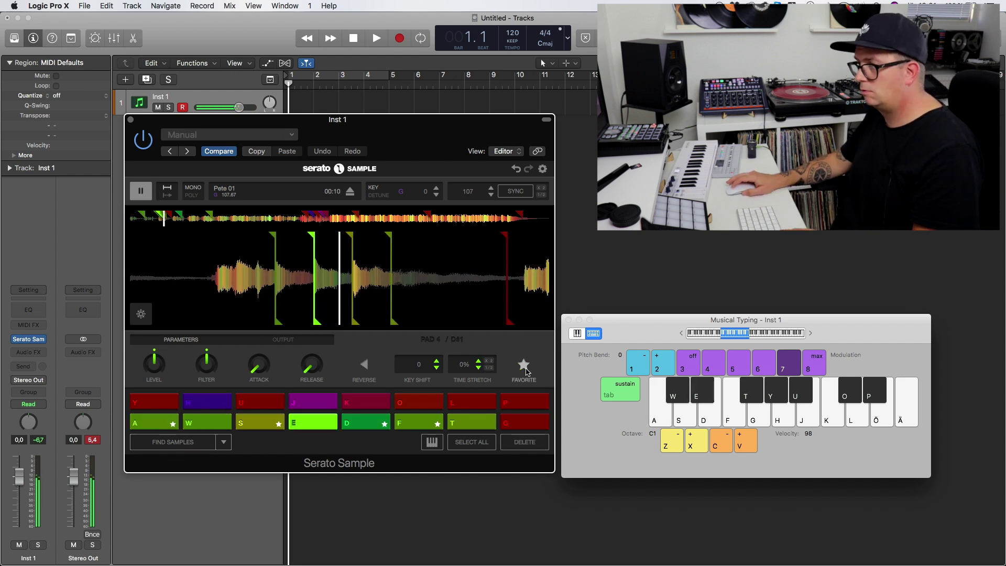
key("j")
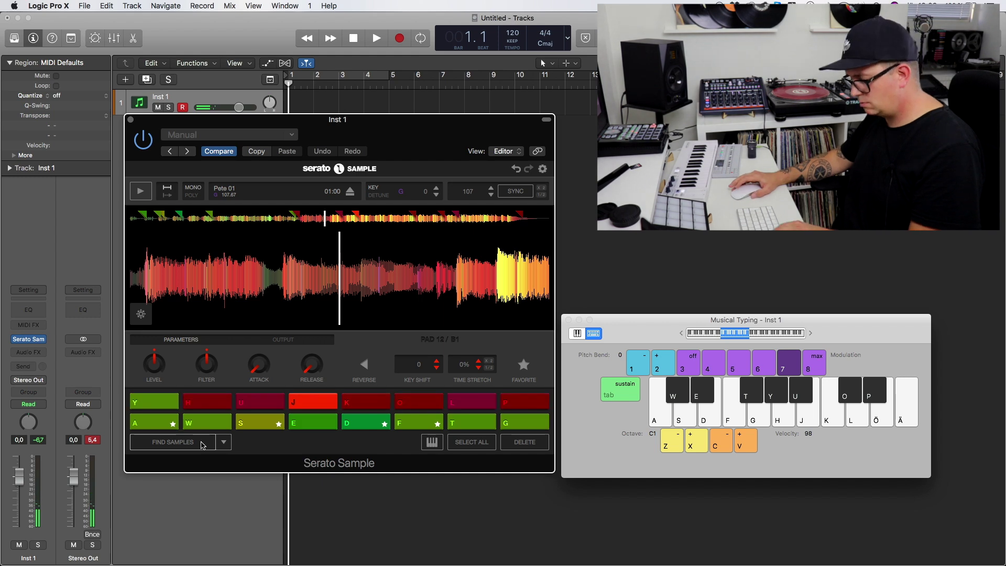
left_click(204, 444)
key("a")
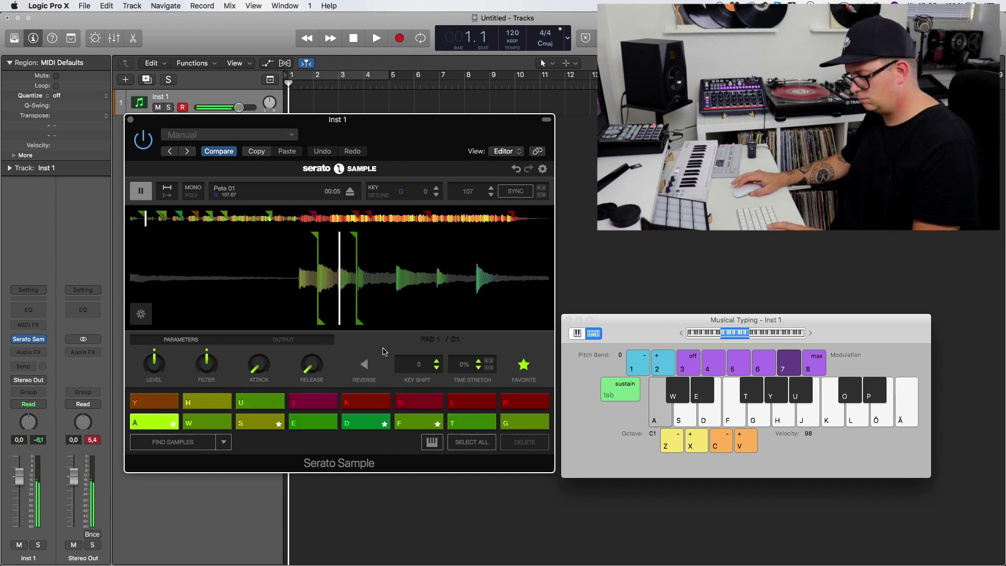
key("s")
key("d")
key("f")
key("g")
key("h")
key("j")
key("k")
key("l")
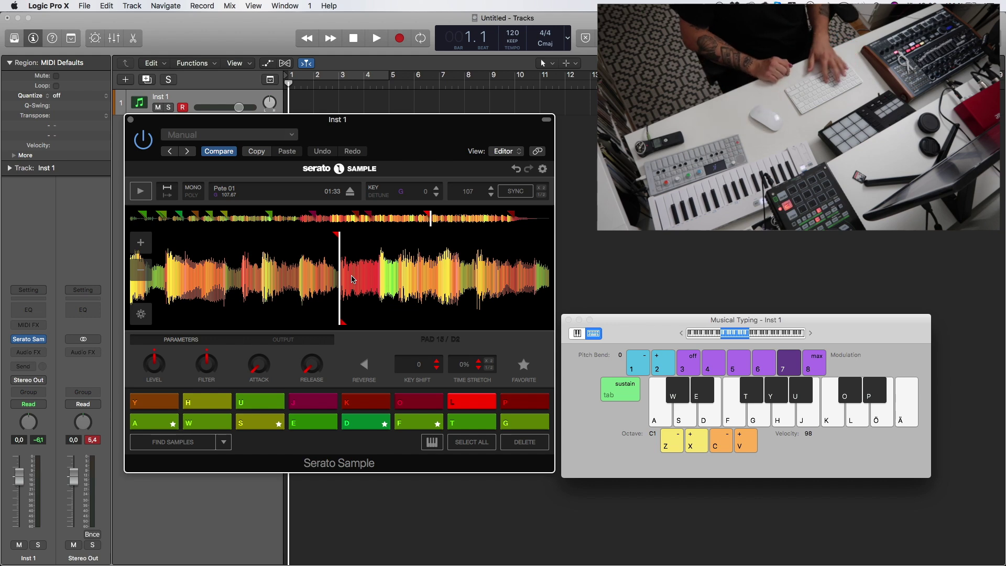
Play through the row again from pad A to pad L.
key("a")
key("s")
key("d")
key("f")
key("g")
key("h")
key("j")
key("k")
key("l")
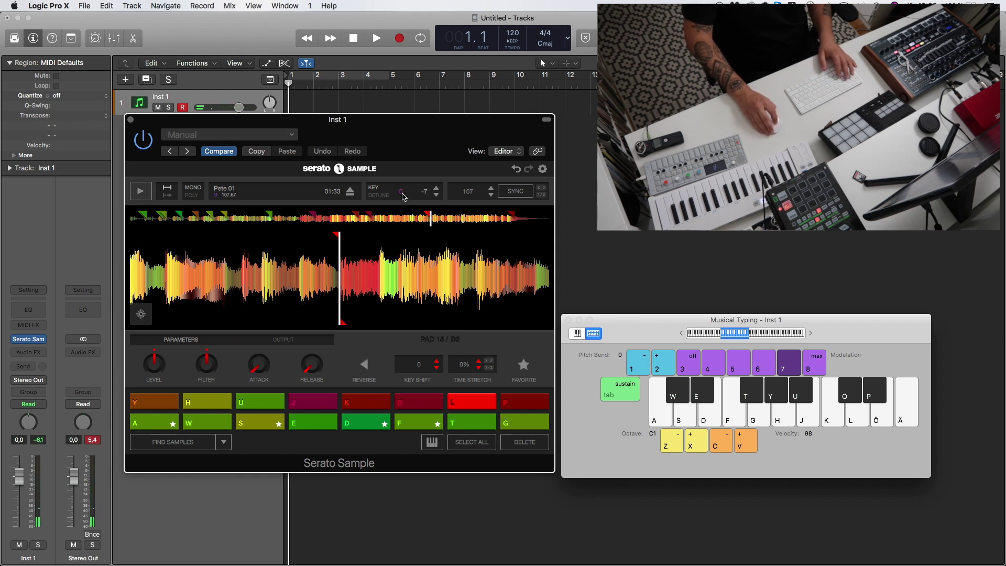
Play pads A through L to hear the slices transposed to key E (-3).
key("a")
key("s")
key("d")
key("f")
key("g")
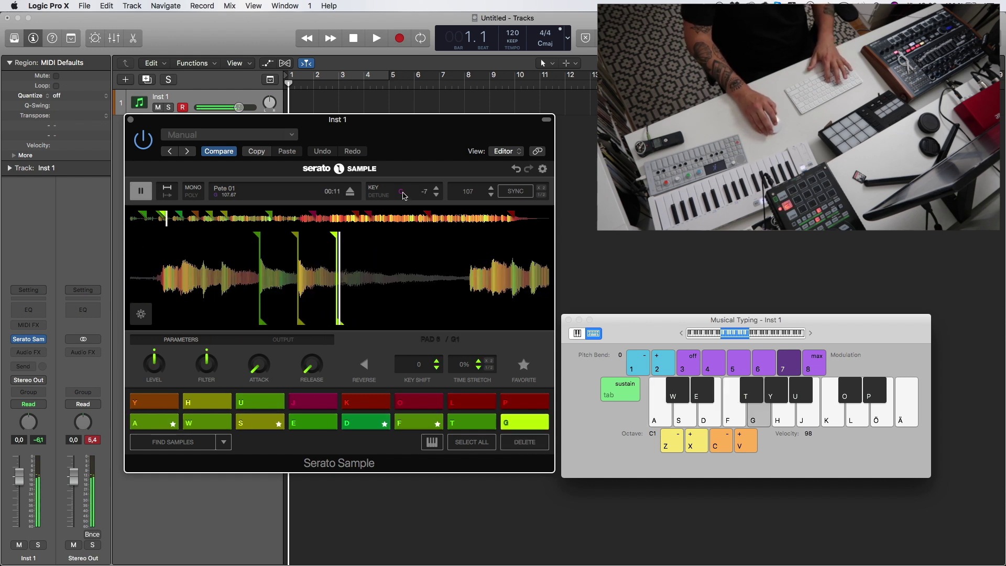
key("h")
key("g")
key("j")
key("k")
key("l")
key("d")
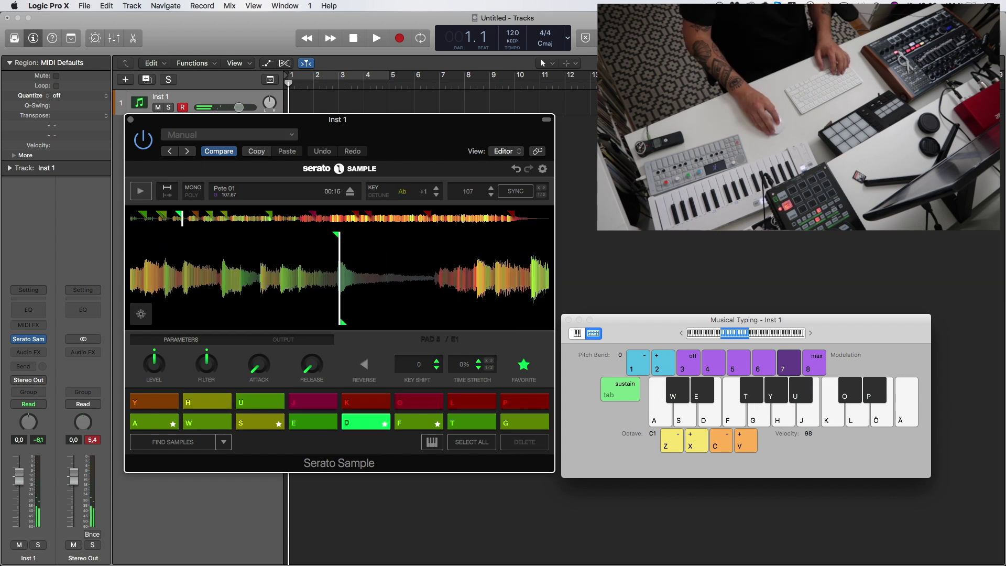
Check the transposed slices on pads A, S, D, F, G, H, J and K.
key("a")
key("s")
key("d")
key("f")
key("g")
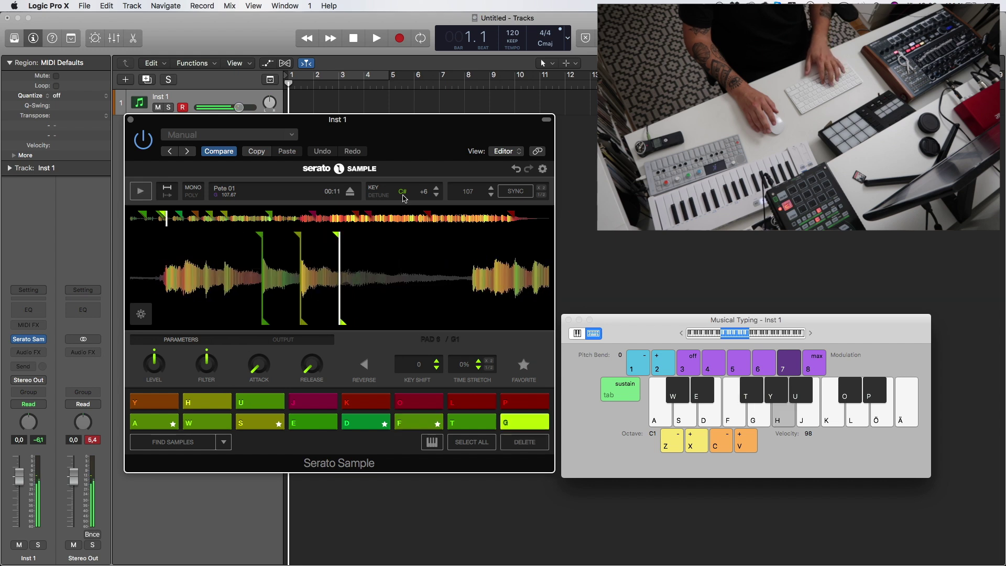
key("h")
key("j")
key("k")
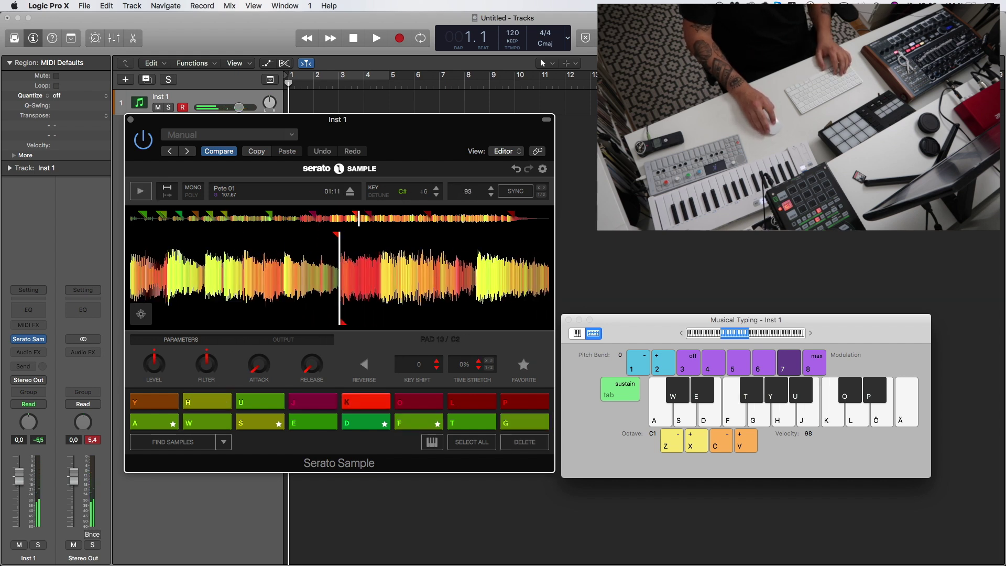
Play pads A, D, G and H at the slower 91 BPM tempo.
key("a")
key("d")
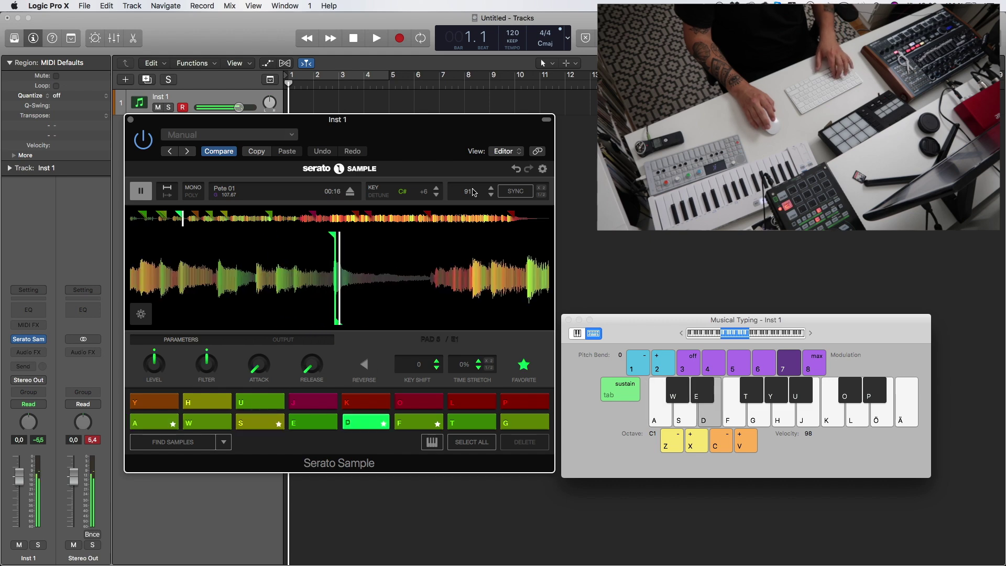
key("h")
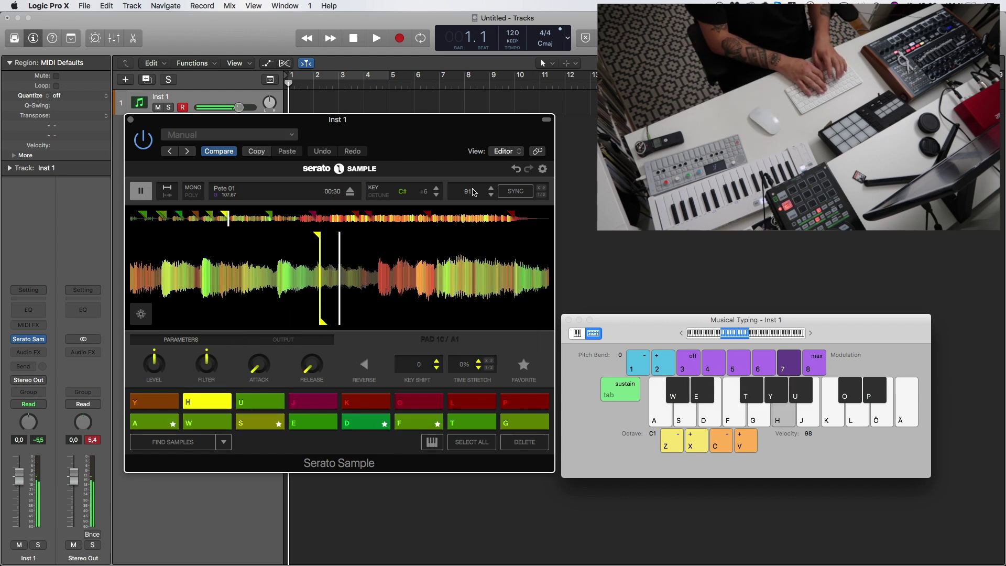
key("g")
key("a")
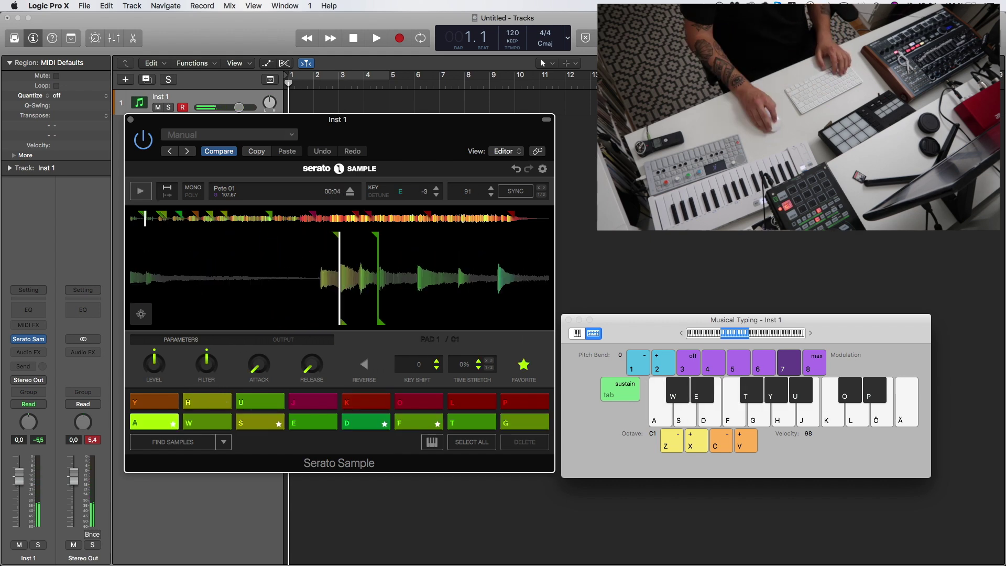
key("a")
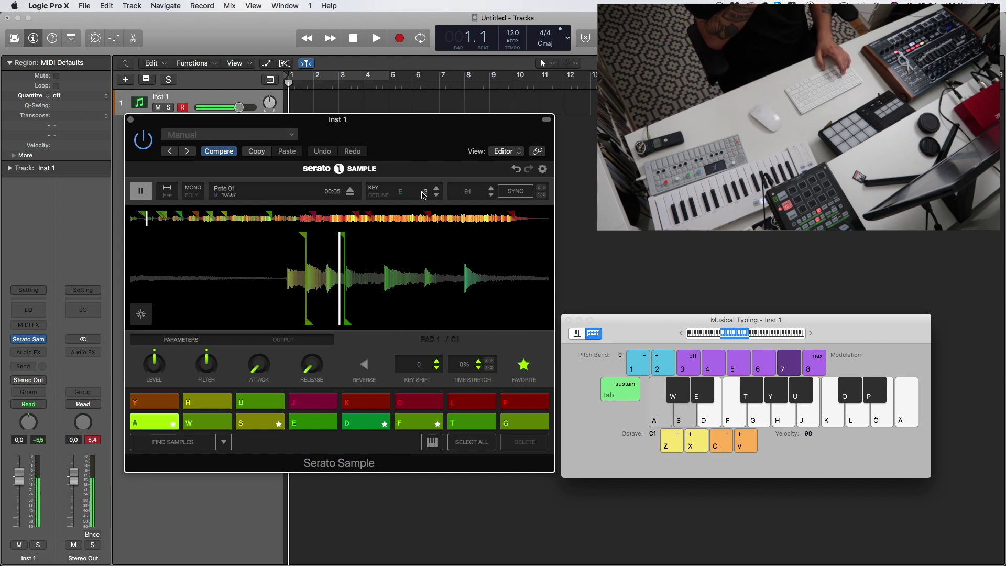
key("d")
key("g")
key("a")
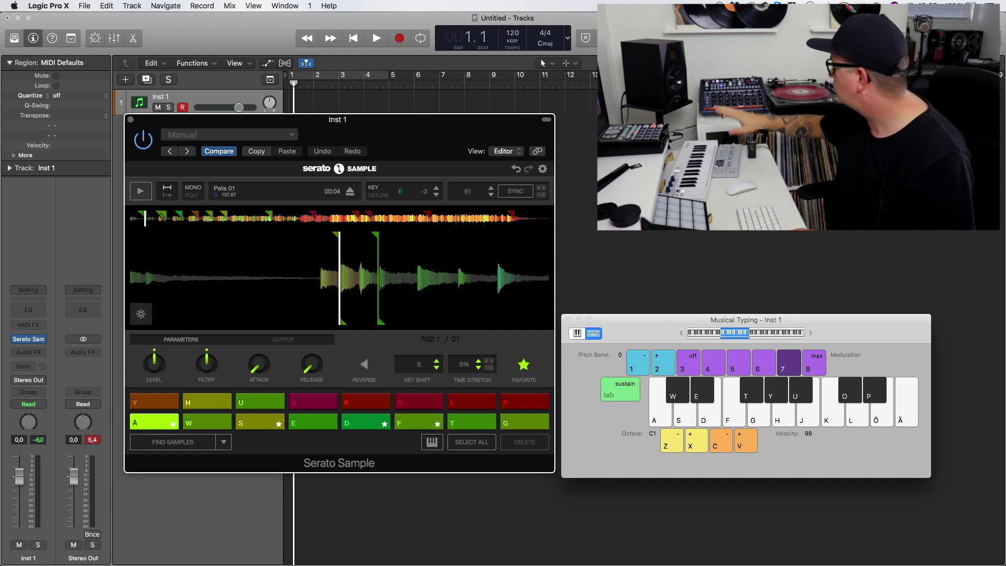
key("d")
key("s")
key("f")
key("g")
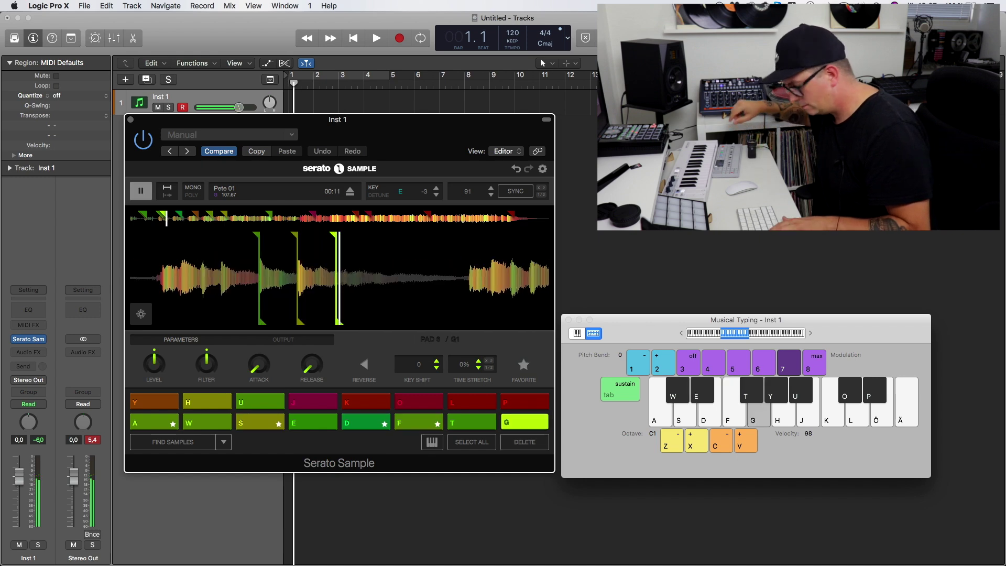
key("a")
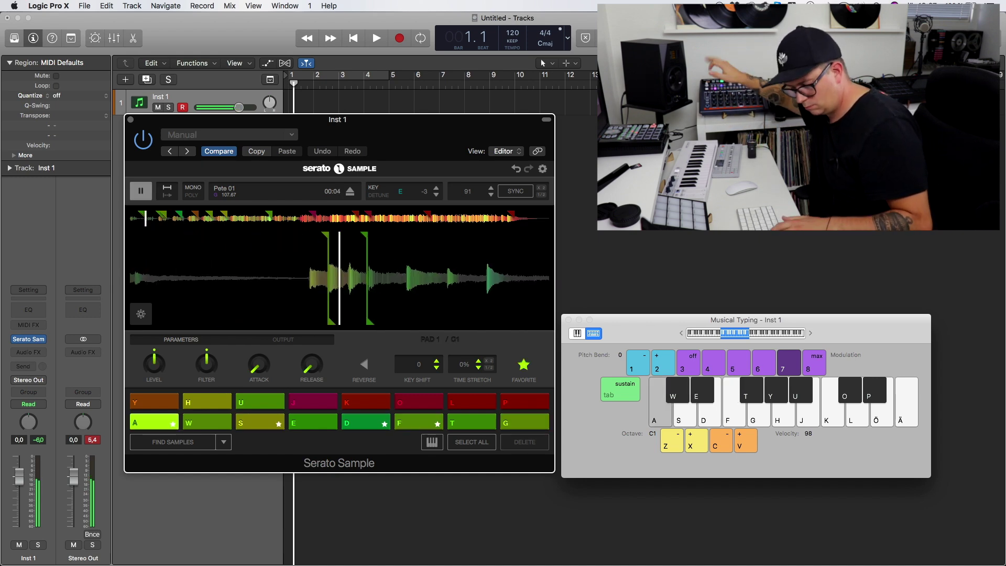
key("d")
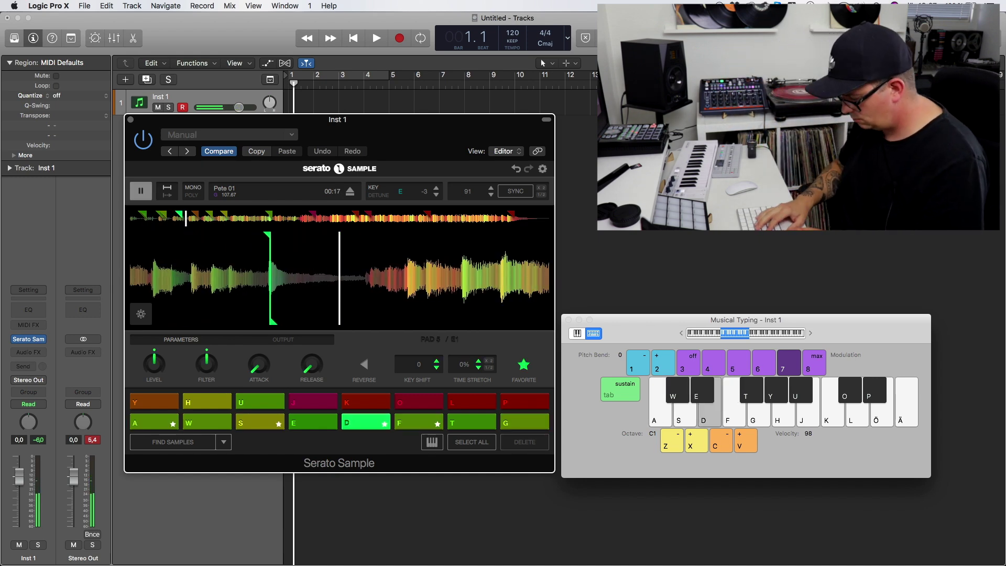
key("f")
key("h")
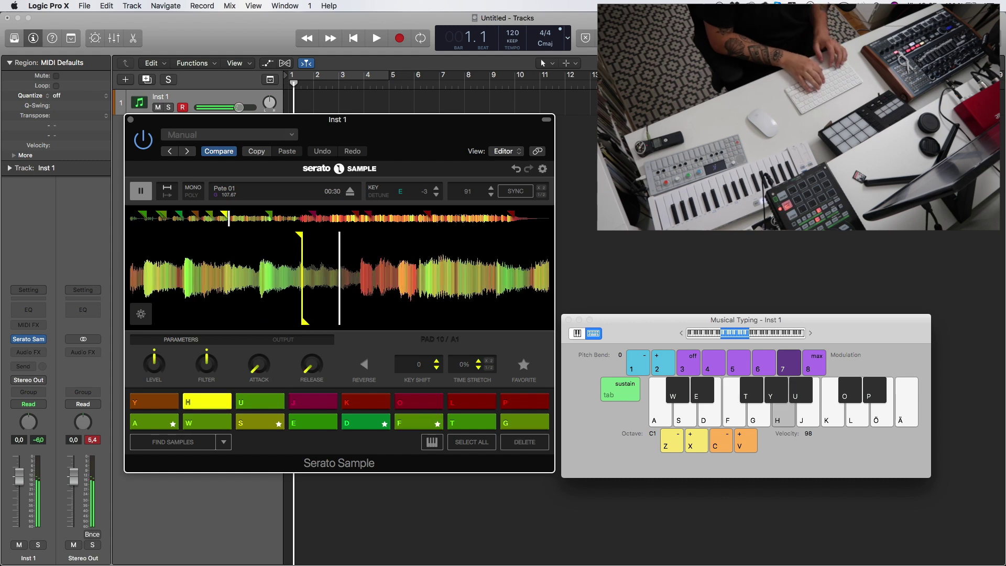
key("j")
key("a")
key("d")
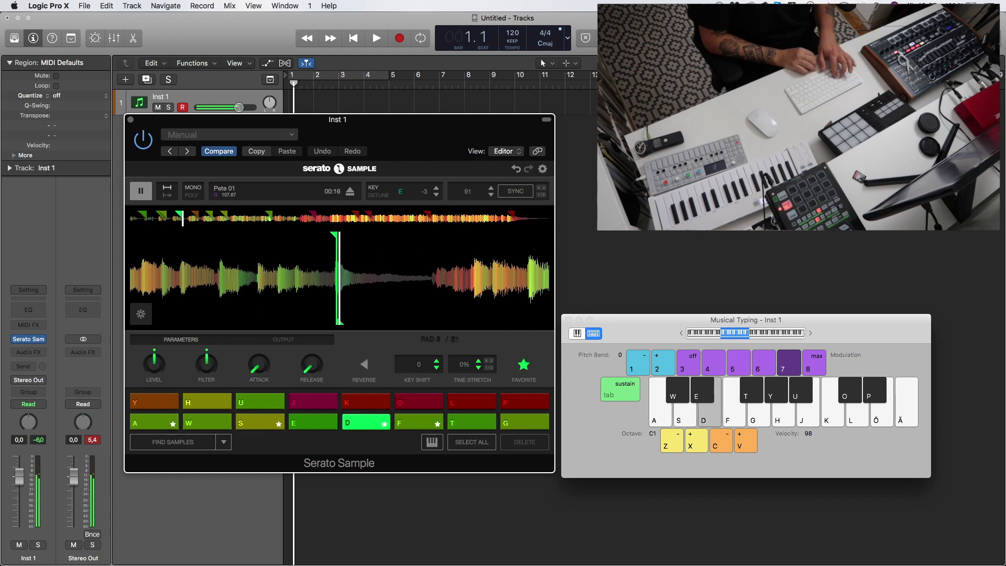
key("h")
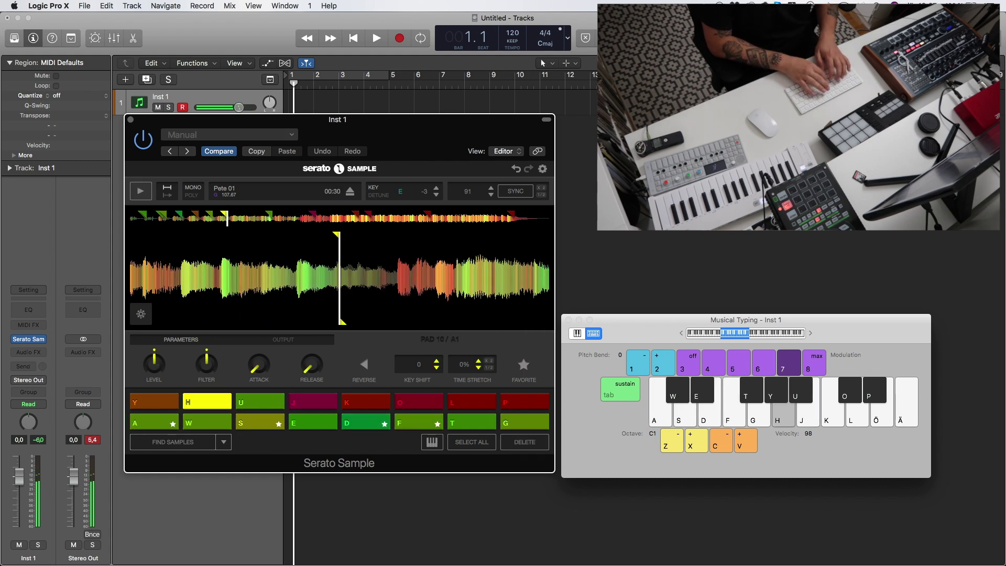
key("k")
key("j")
key("g")
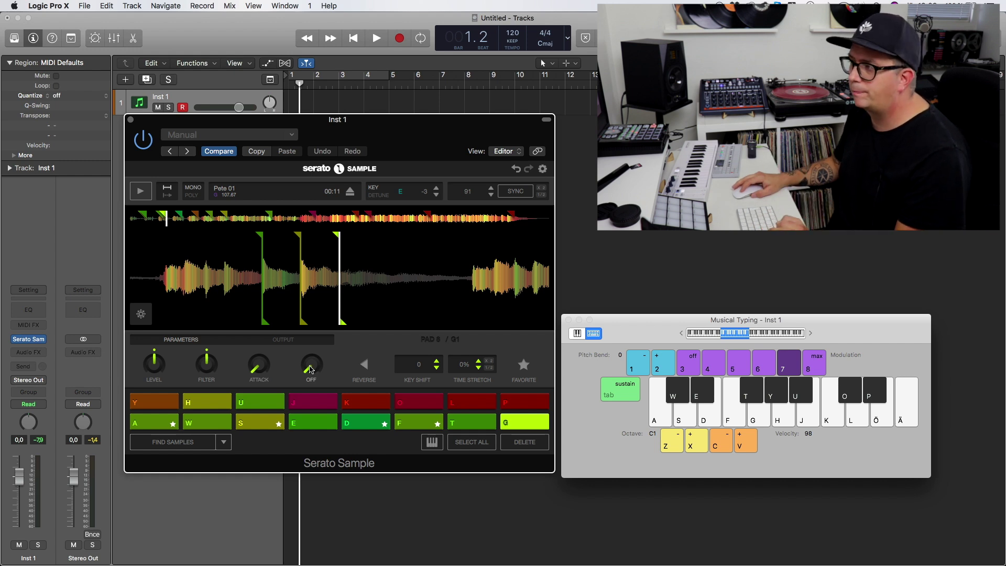
key("h")
key("h")
key("h")
key("h")
key("h")
key("h")
key("h")
key("h")
mouse_move(205, 368)
left_mouse_down()
mouse_move(205, 350)
mouse_move(206, 367)
left_mouse_up()
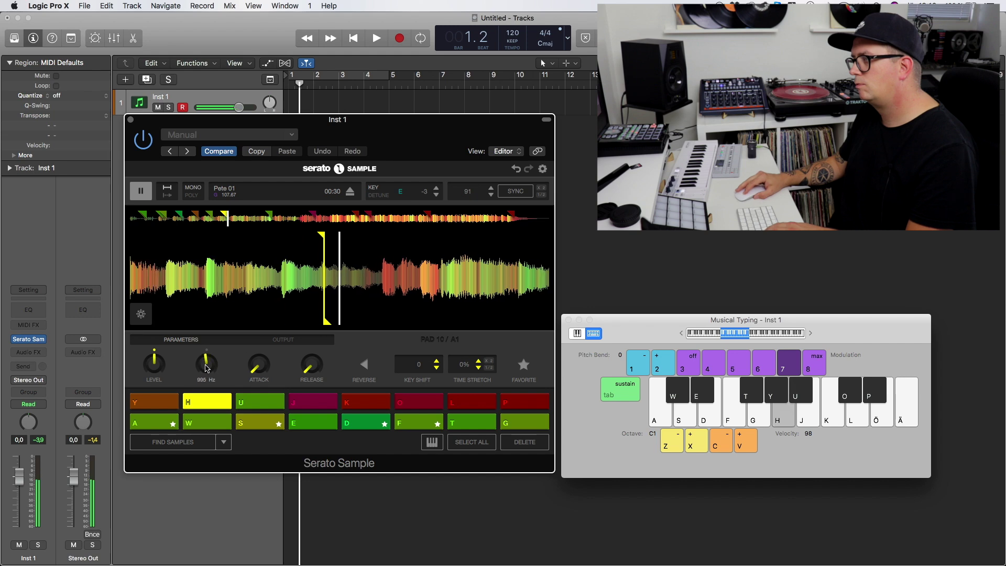
key("k")
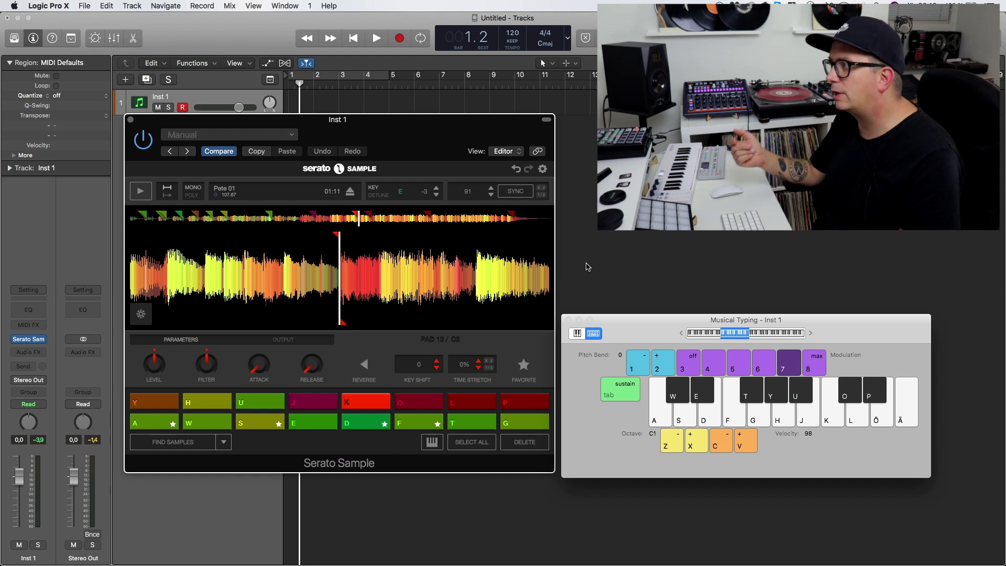
key("a")
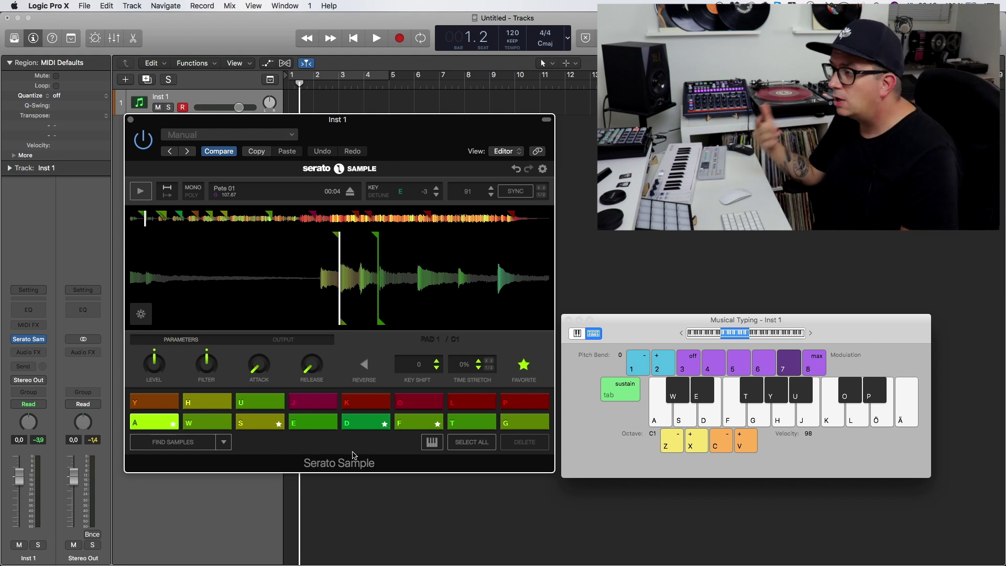
Play pad 5's slice chromatically across keys A through G in keyboard mode.
key("s")
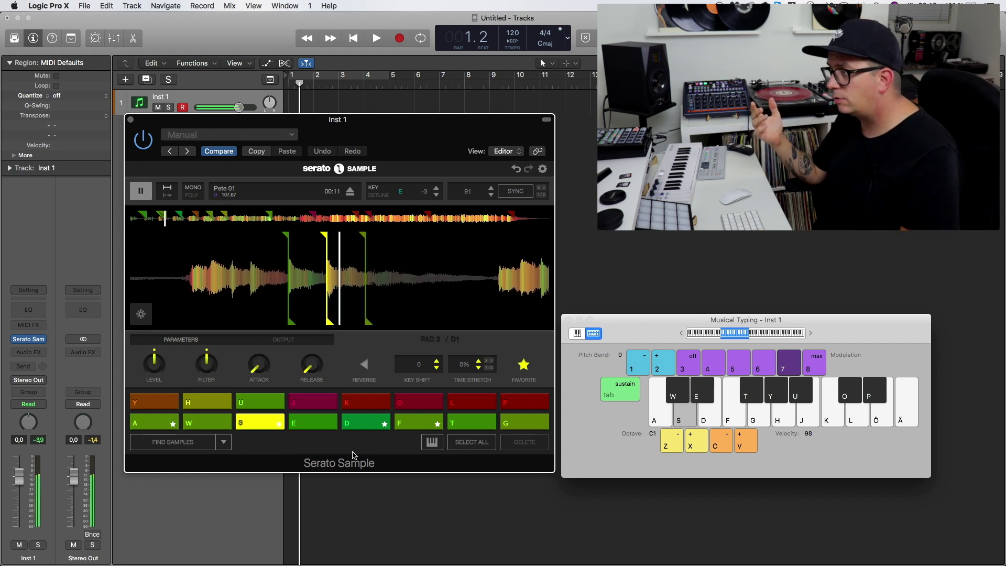
key("d")
key("d")
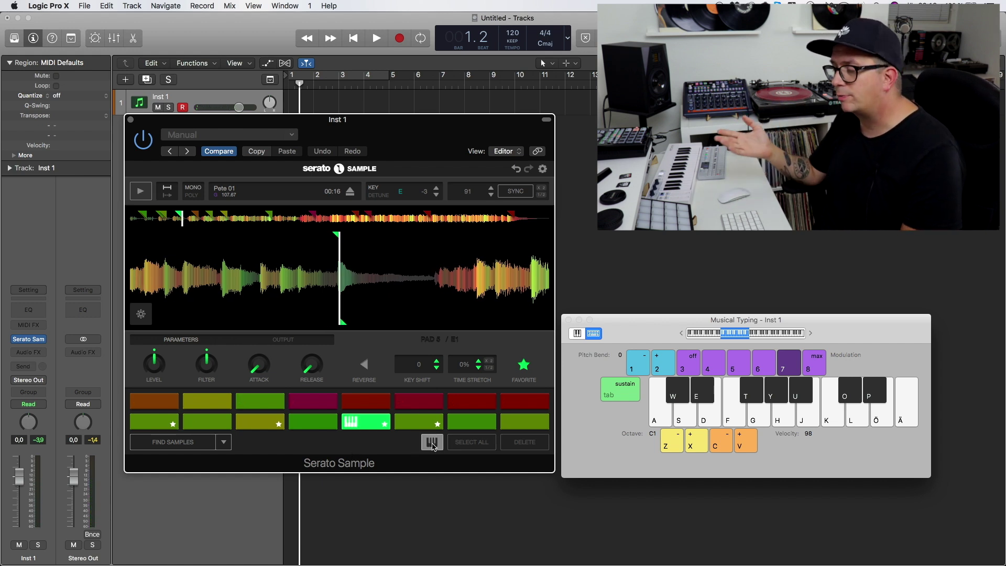
key("d")
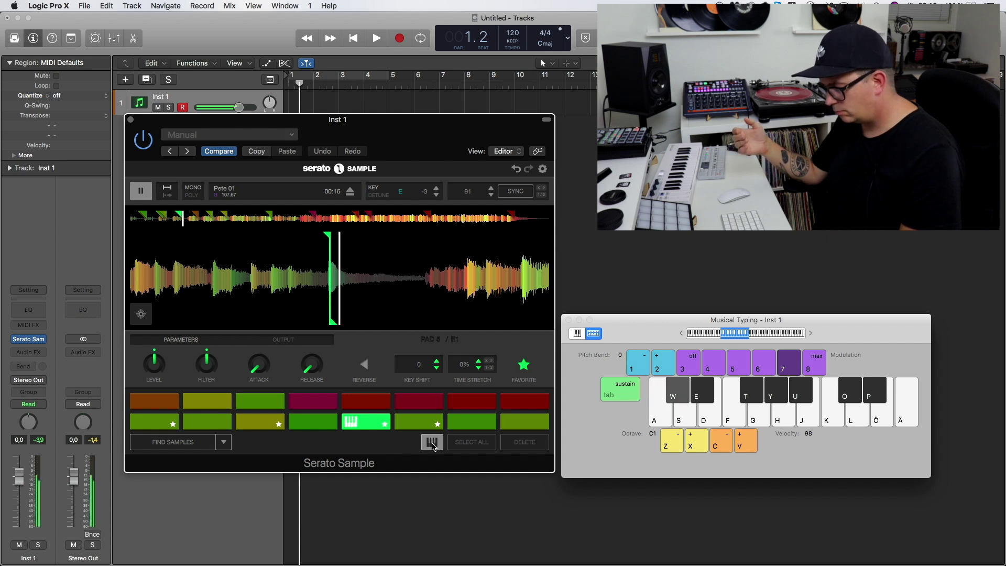
key("g")
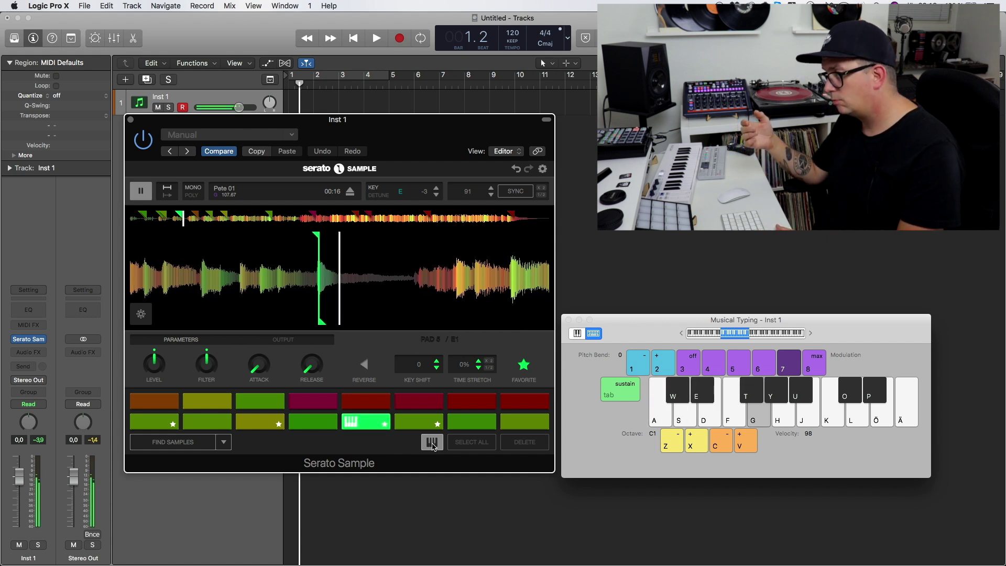
key("g")
key("t")
key("f")
key("d")
key("e")
key("s")
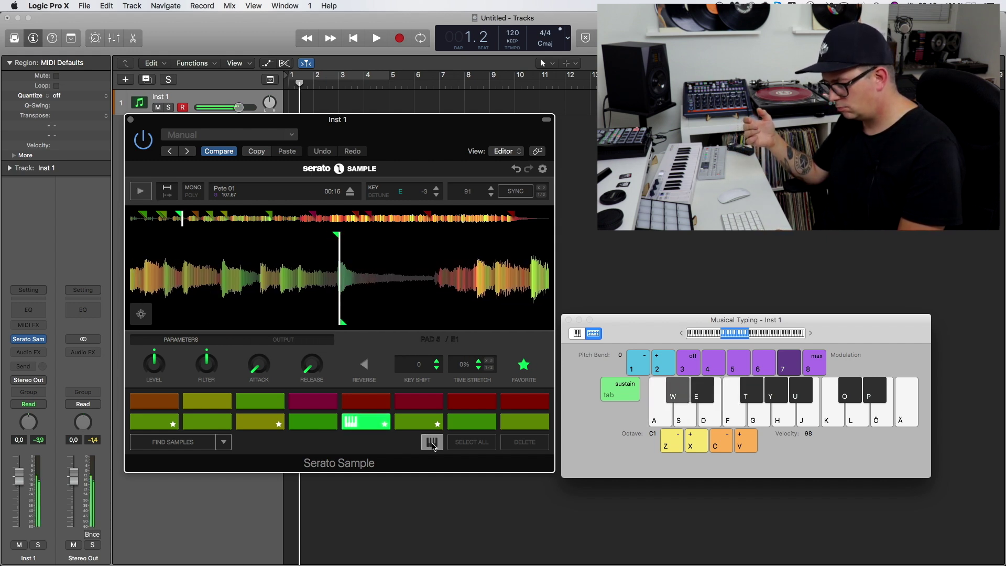
key("a")
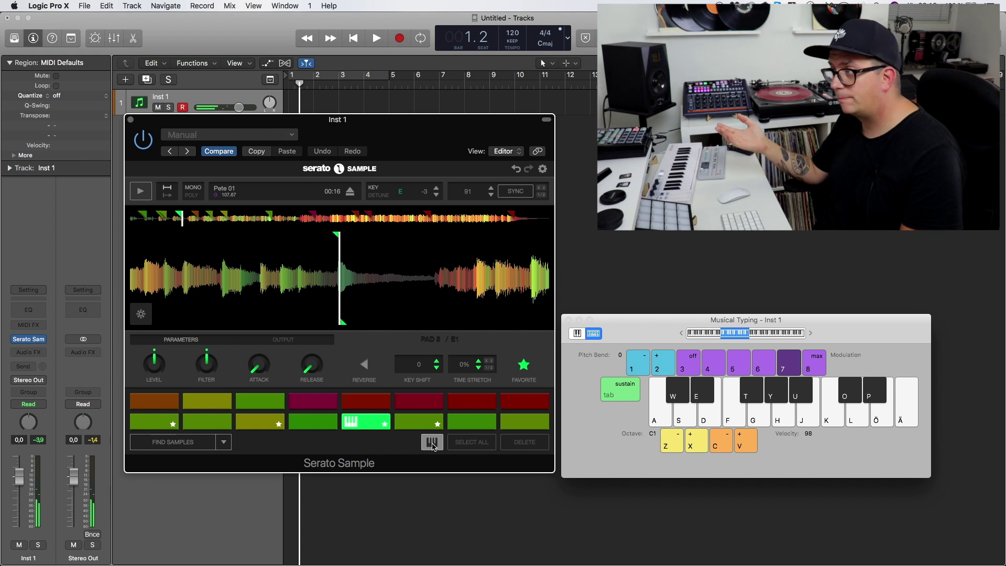